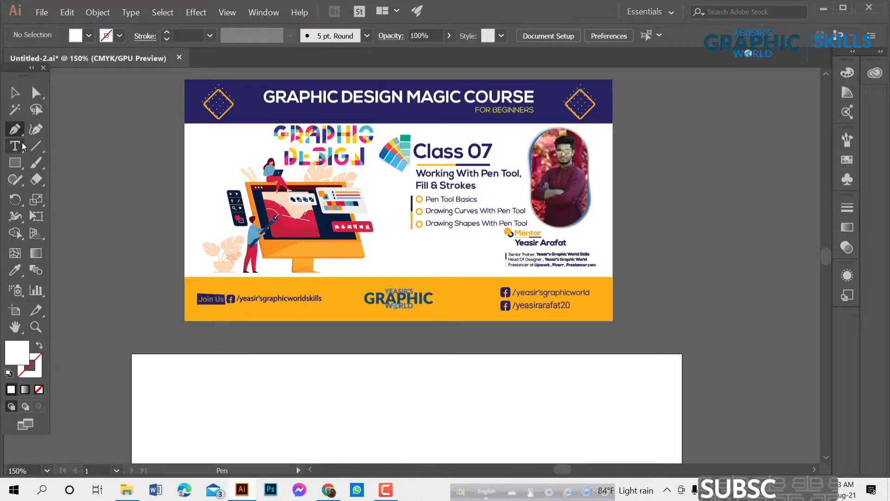
Draw a straight horizontal line about 340 pt long with the Pen tool in the upper part of the blank artboard.
left_click(22, 131)
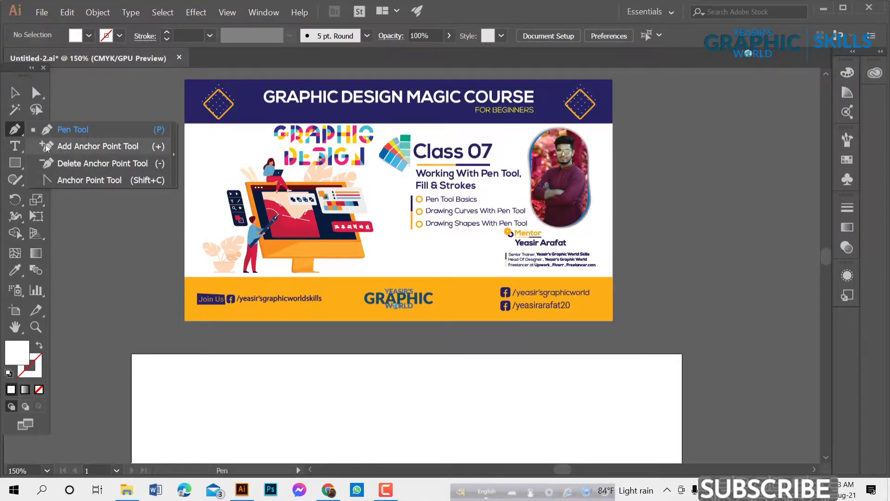
left_click(15, 129)
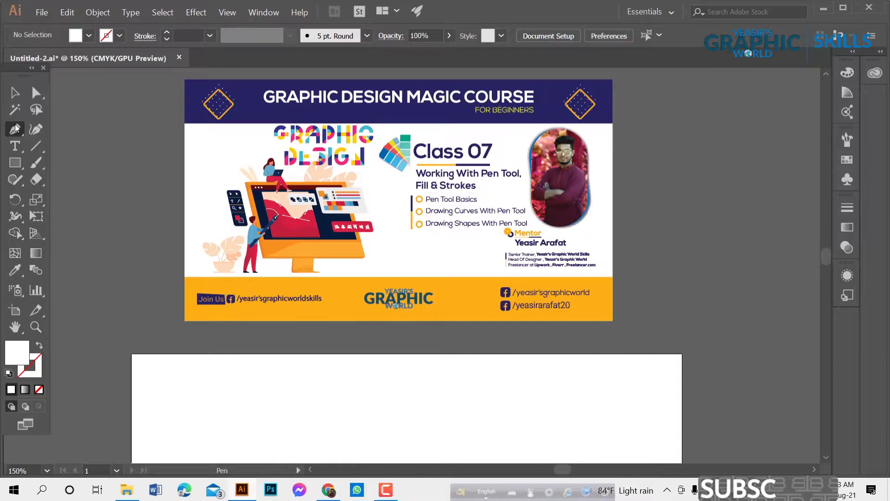
left_click(18, 130)
scroll(343, 266, "down", 5)
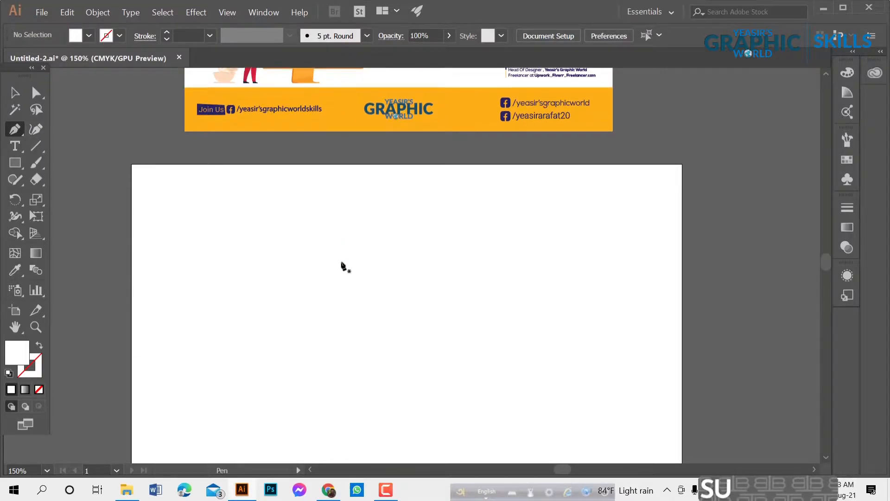
scroll(343, 266, "down", 1)
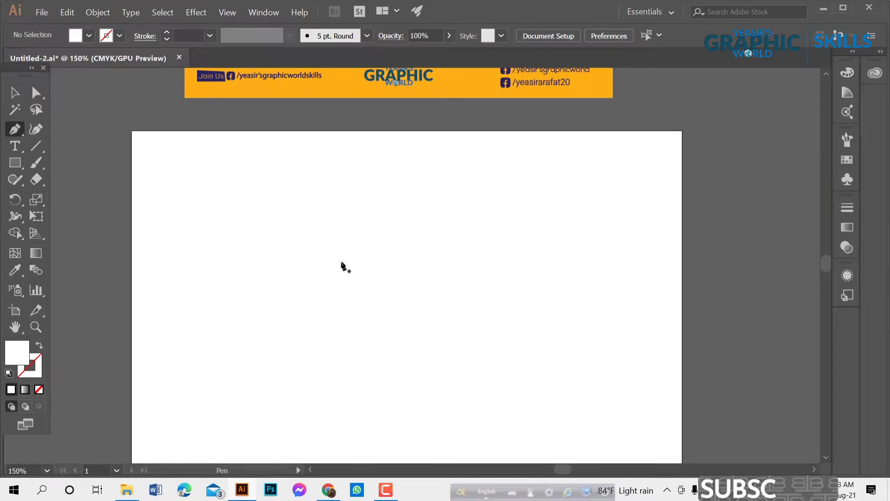
scroll(299, 215, "down", 2)
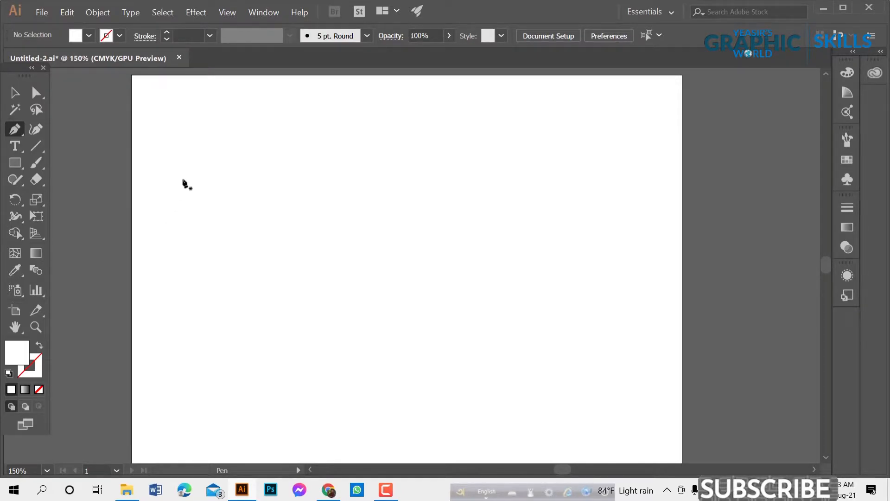
left_click(261, 146)
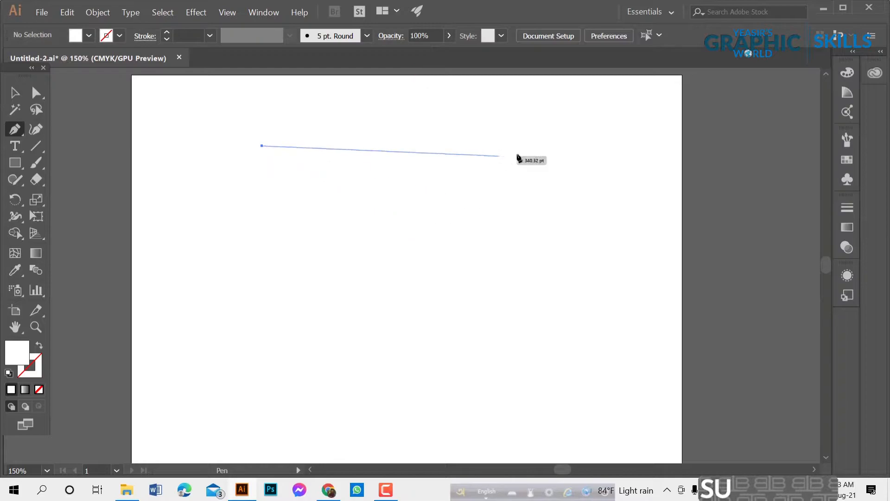
left_click(499, 145, "shift")
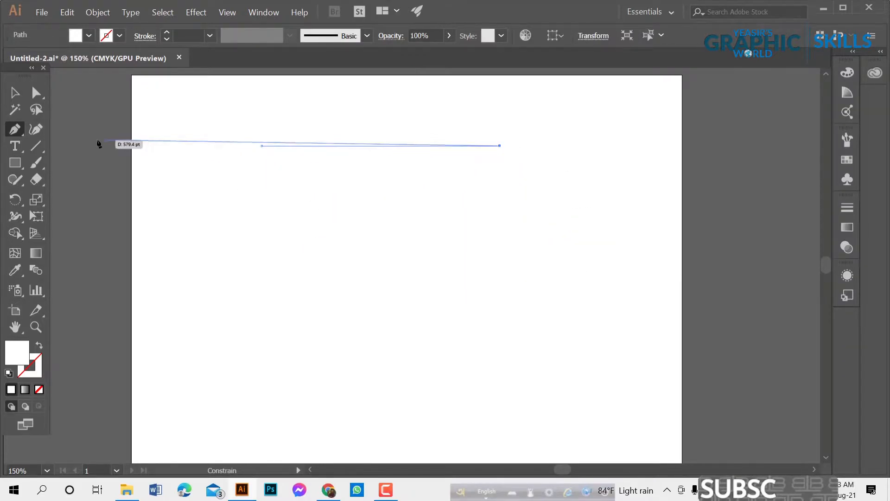
Give the horizontal line no fill and a black stroke, and leave it deselected.
left_click(40, 348)
left_click(14, 93)
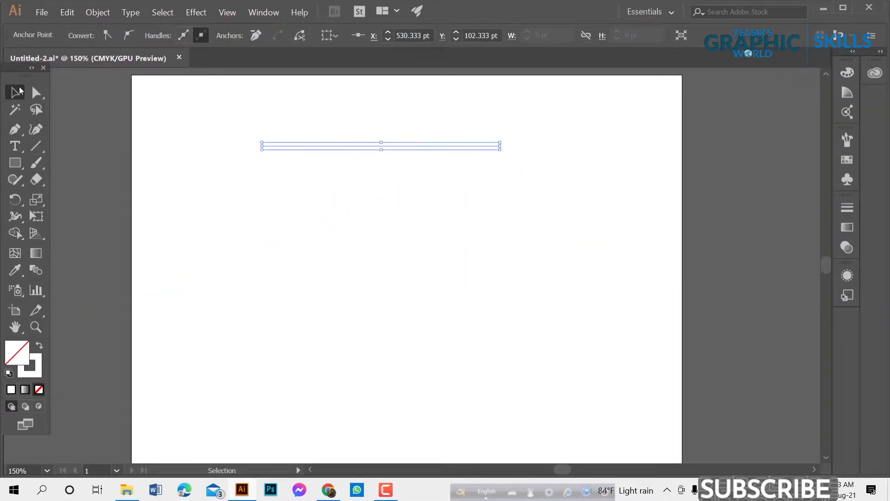
left_click_drag(243, 125, 301, 207)
left_click(119, 35)
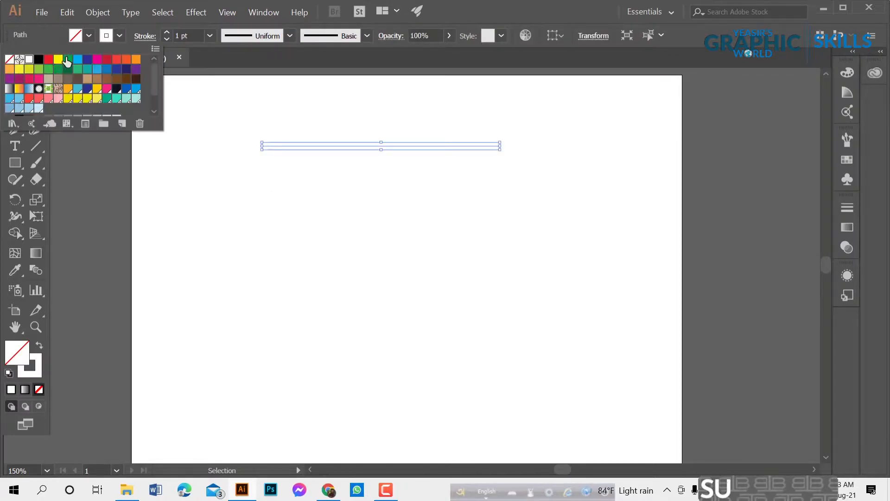
left_click(41, 60)
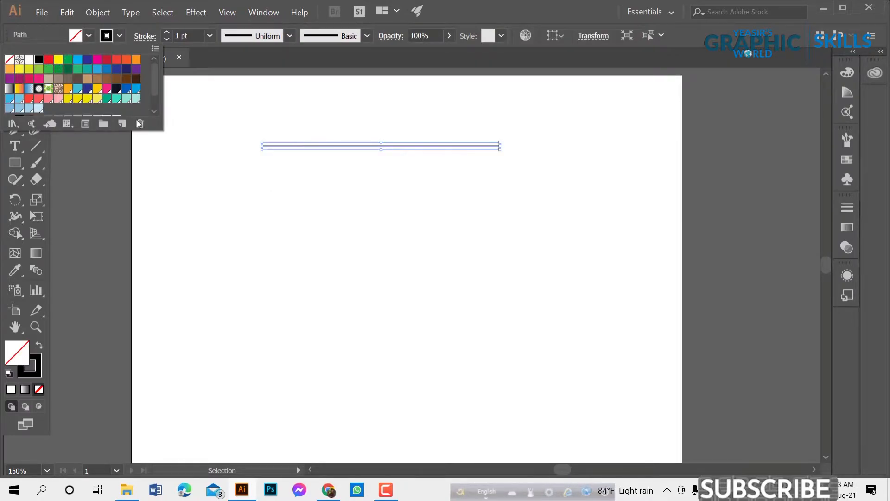
left_click(487, 403)
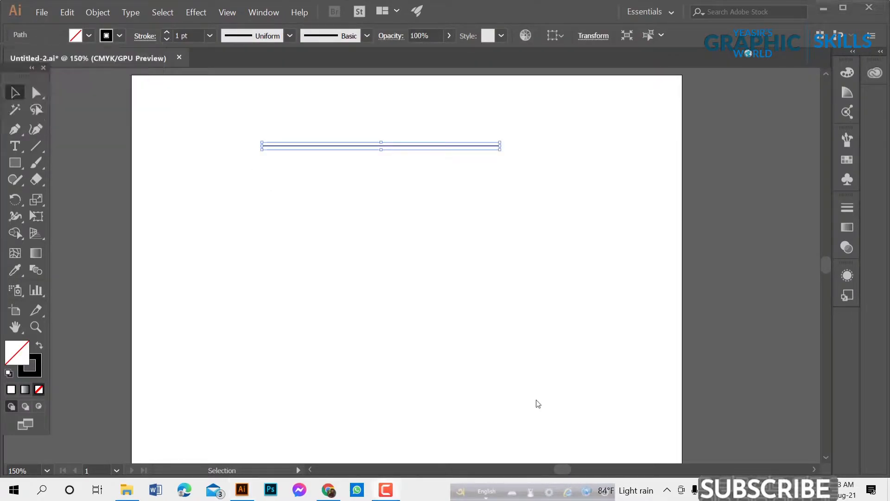
left_click(333, 171)
left_click(340, 146)
left_click(172, 221)
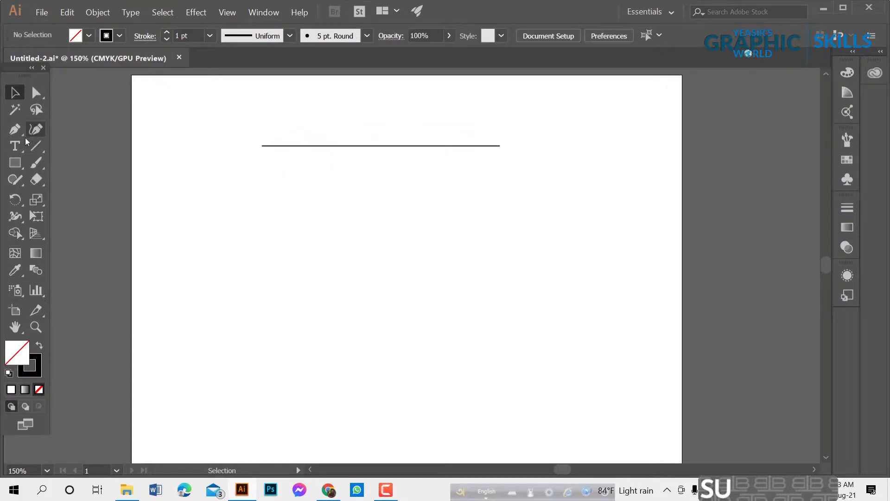
Draw an open S-shaped curve with three anchor points below the line, using the Pen tool.
left_click(269, 212)
left_click_drag(391, 208, 453, 248)
left_click_drag(527, 212, 530, 192)
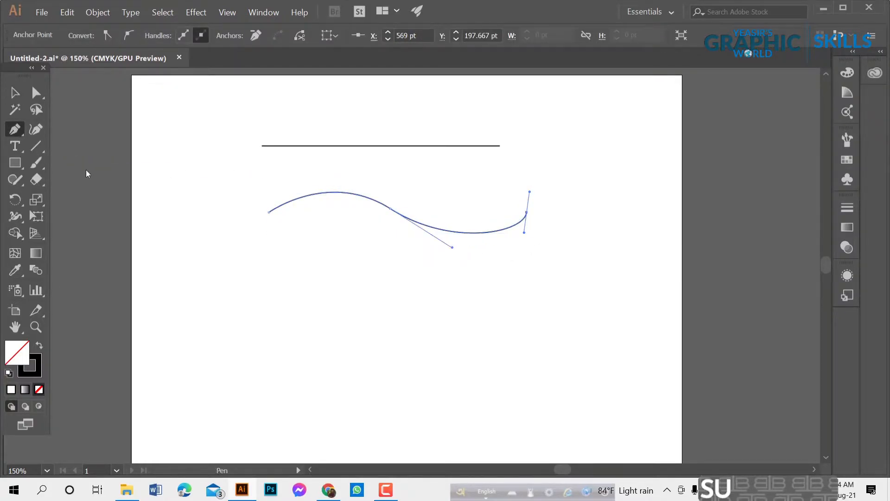
scroll(279, 332, "down", 2)
key("Escape")
Draw a closed four-sided shape with straight edges beneath the left half of the curve, using the Pen tool.
left_click(262, 218)
left_click(383, 219, "shift")
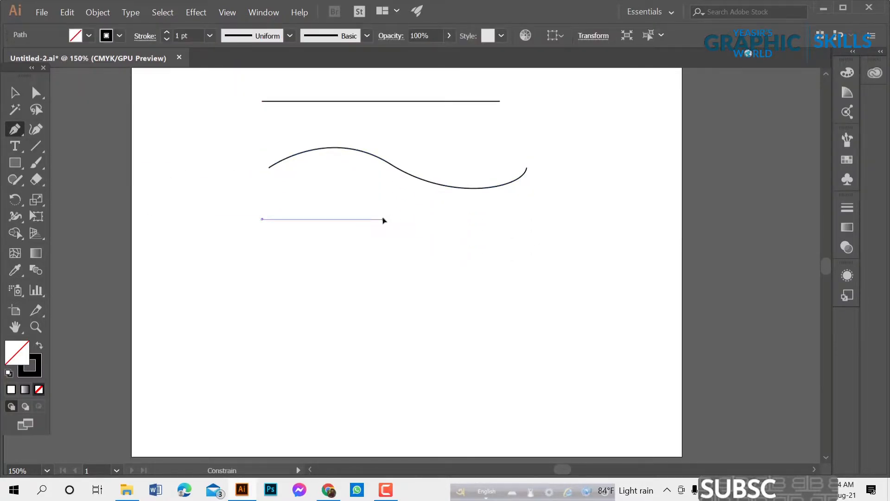
left_click(383, 306, "shift")
left_click(259, 306, "shift")
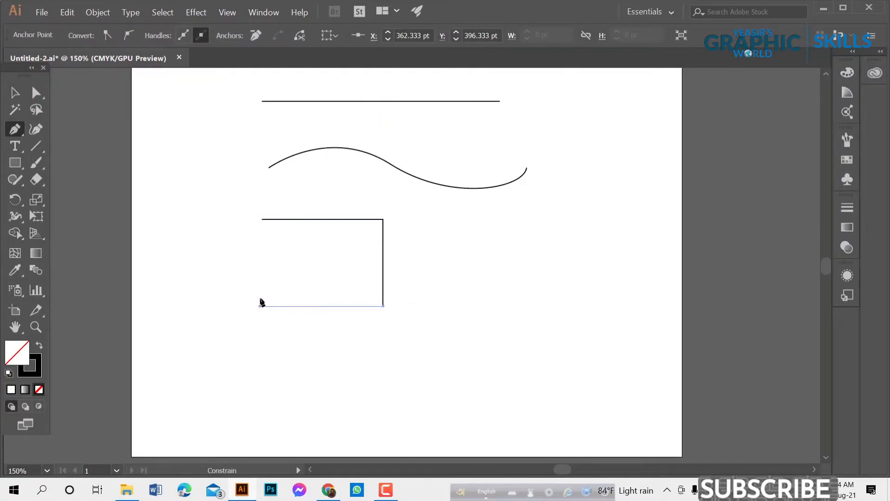
left_click(263, 219)
key("v")
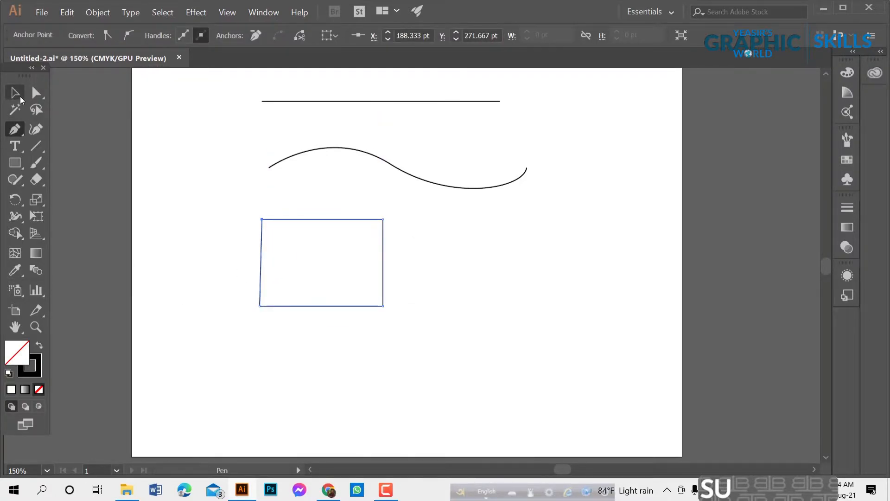
left_click(227, 220)
Move the curve slightly up and left, and the four-sided shape slightly down and left.
scroll(242, 308, "up", 3)
scroll(243, 308, "down", 2)
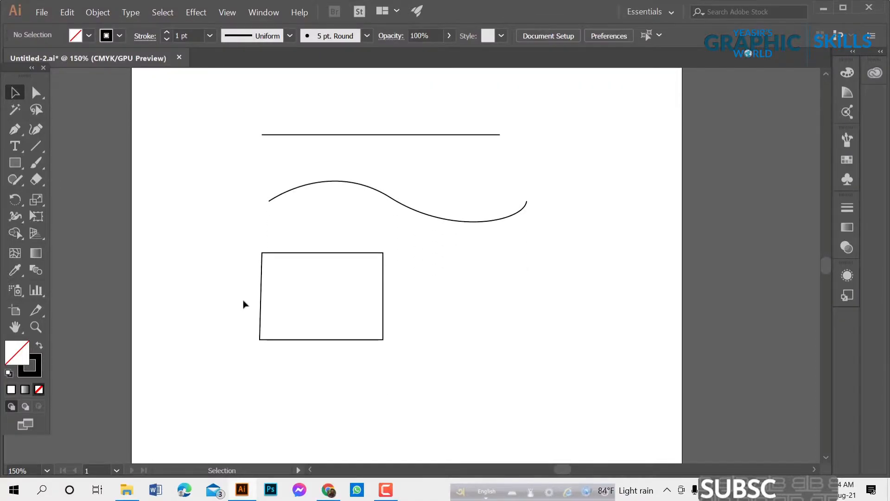
mouse_move(389, 197)
left_mouse_down()
mouse_move(394, 190)
mouse_move(384, 195)
left_mouse_up()
left_click(451, 248)
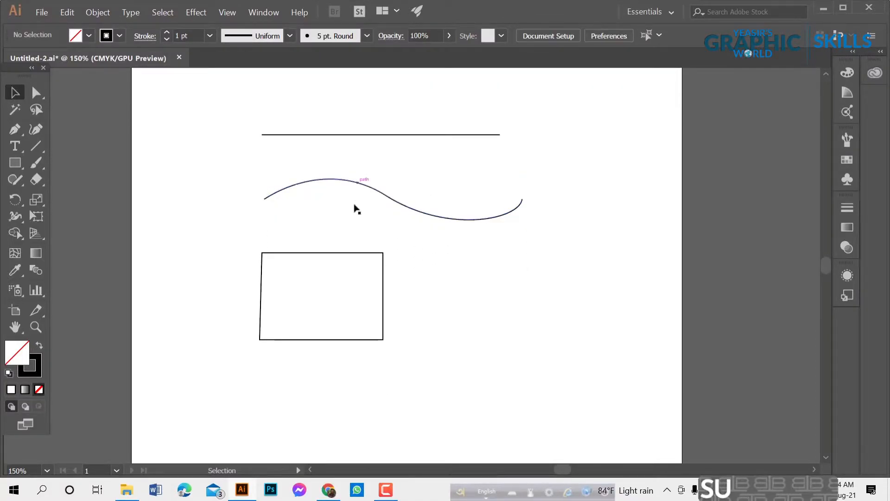
left_click_drag(343, 255, 336, 258)
left_click(251, 343)
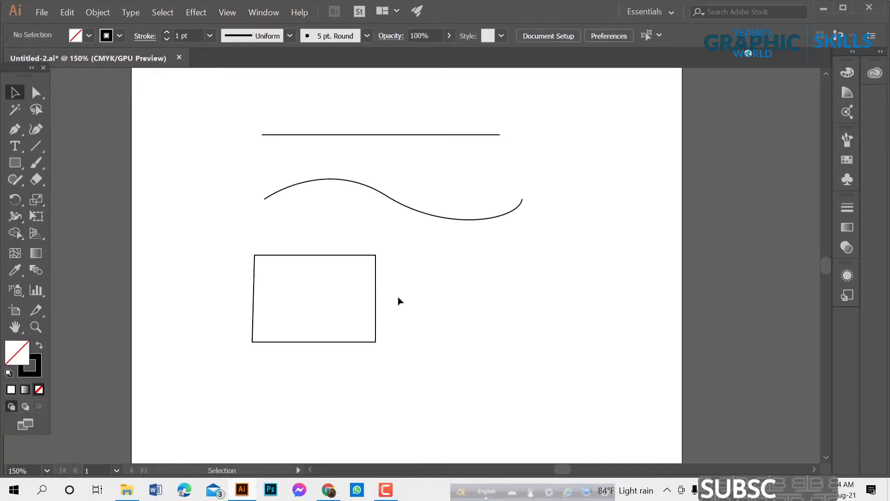
Delete the line, the curve and the four-sided shape from the artboard.
left_click_drag(221, 121, 389, 340)
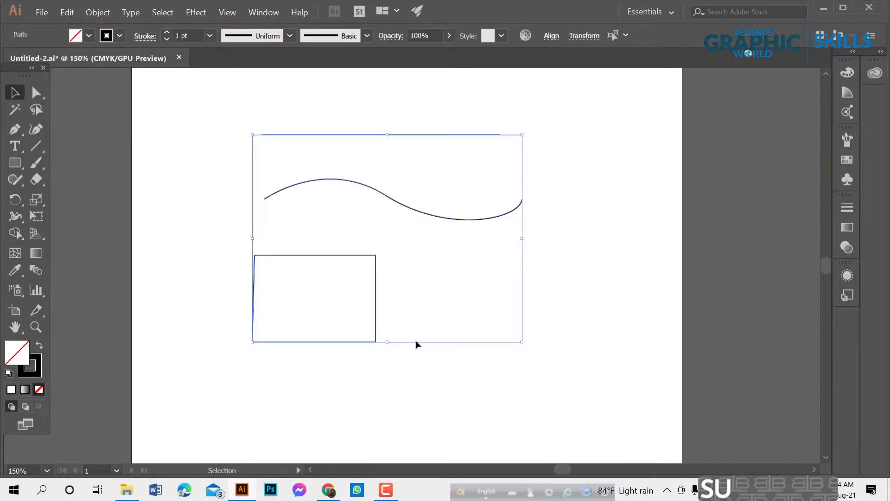
key("Delete")
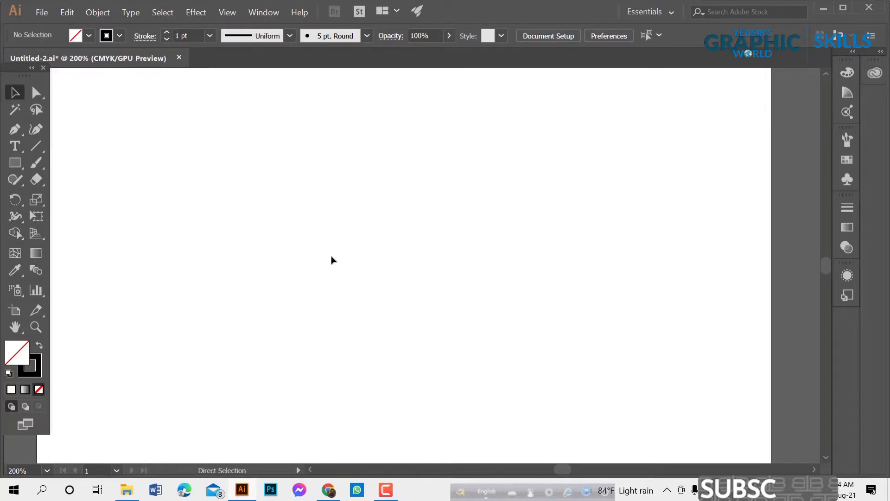
Show the document grid over the empty artboard and display the artboard at 150%.
key("ctrl+plus")
key("ctrl+apostrophe")
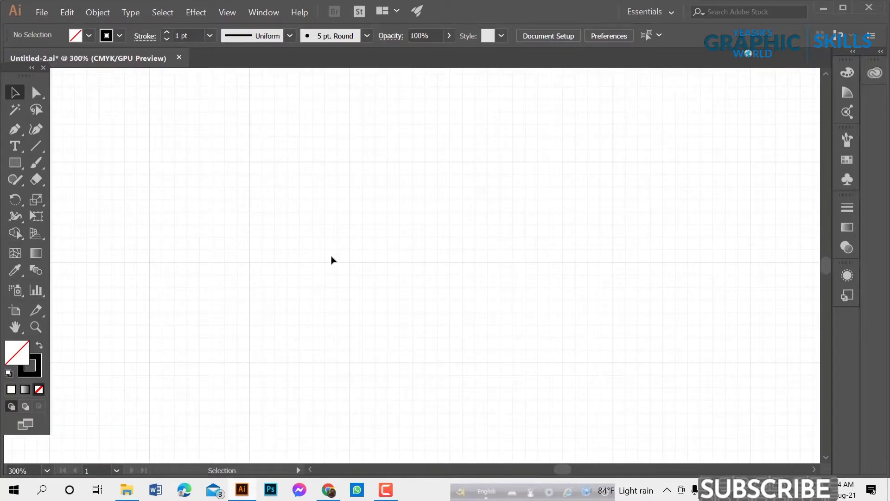
scroll(331, 256, "down", 4)
scroll(303, 255, "up", 2)
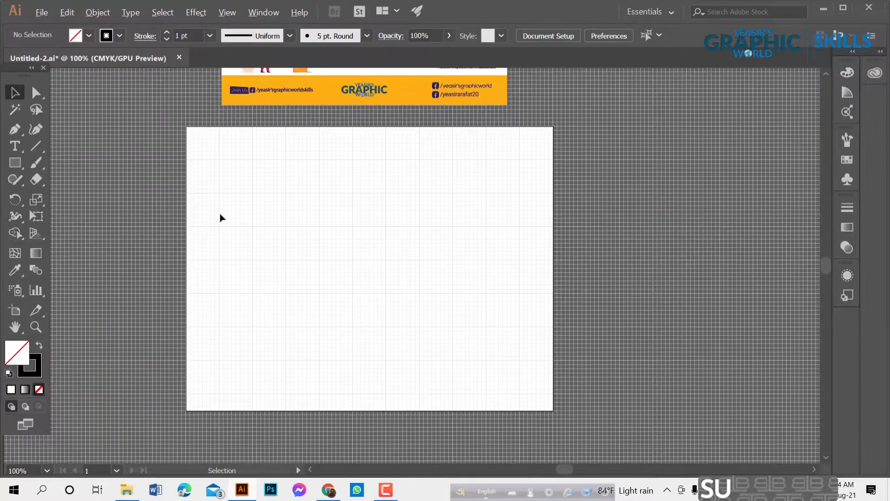
key("ctrl+plus")
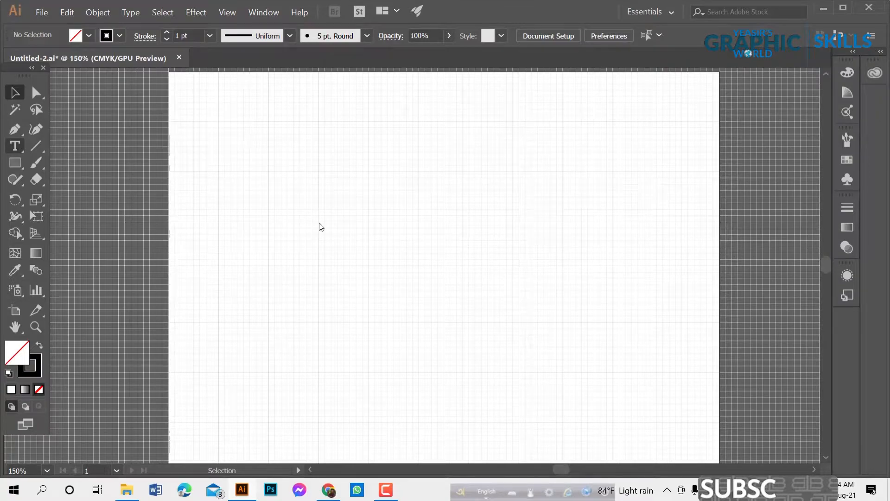
Add the text "Ctrl=’" to the artboard, enlarge it to about 94 pt and place it in the lower middle.
left_click(394, 310)
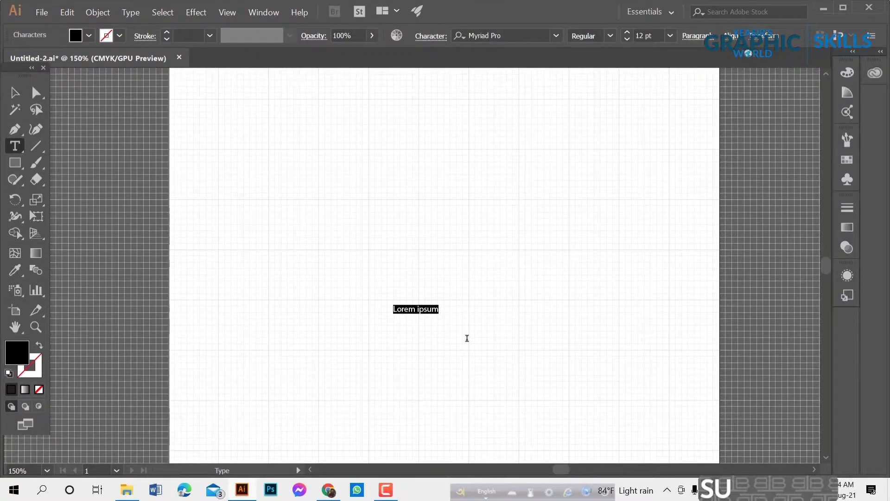
type("Ctrl=’")
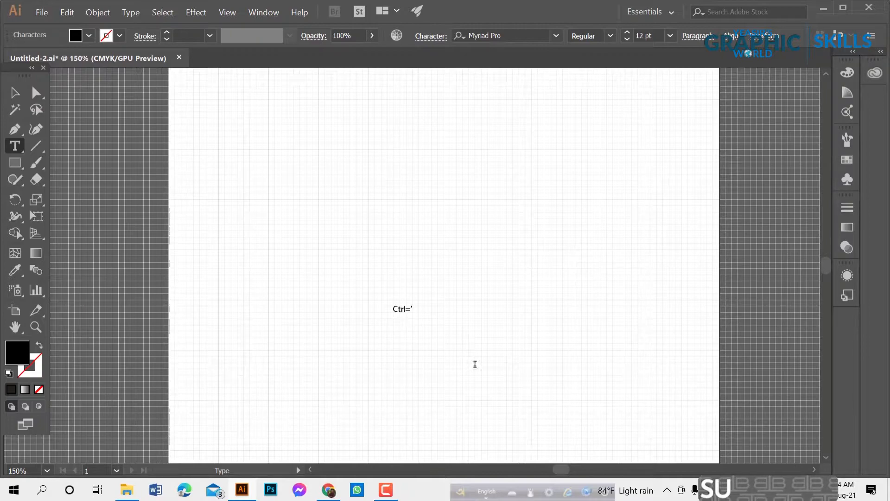
left_click(15, 92)
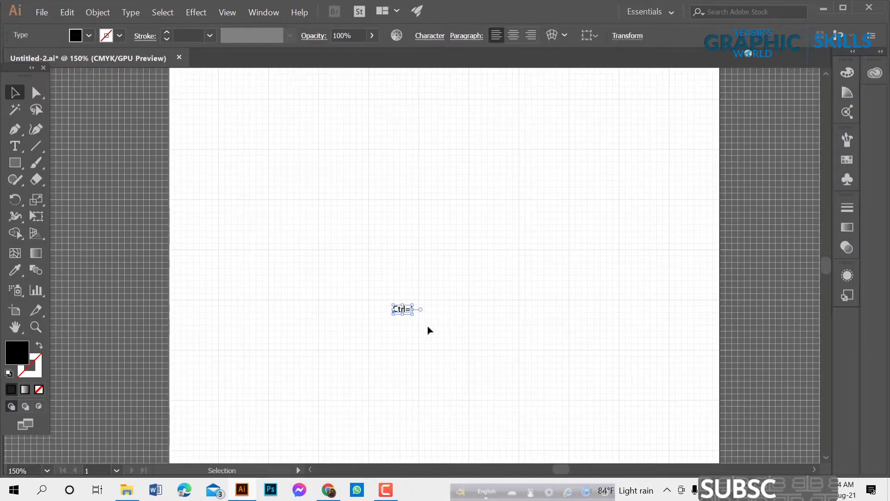
left_click_drag(413, 315, 541, 376)
left_click_drag(487, 334, 430, 387)
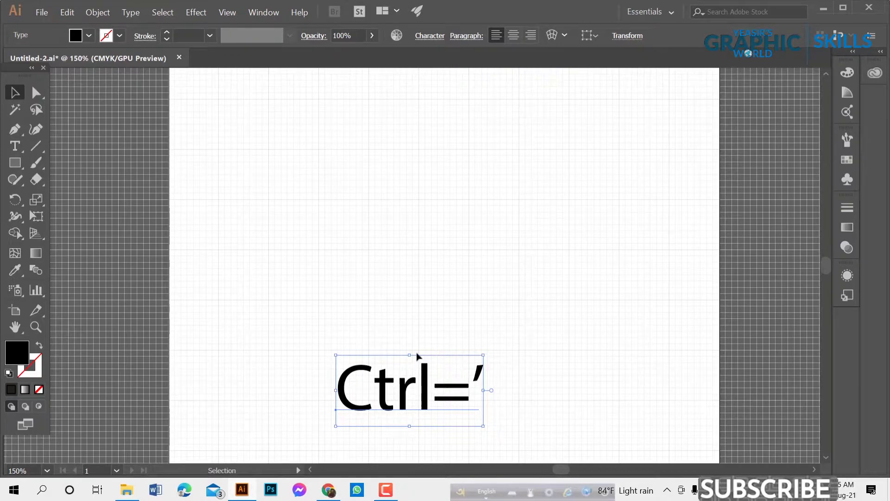
Replace the equals sign with a plus so the text reads "Ctrl+’", and shift it slightly left.
double_click(470, 392)
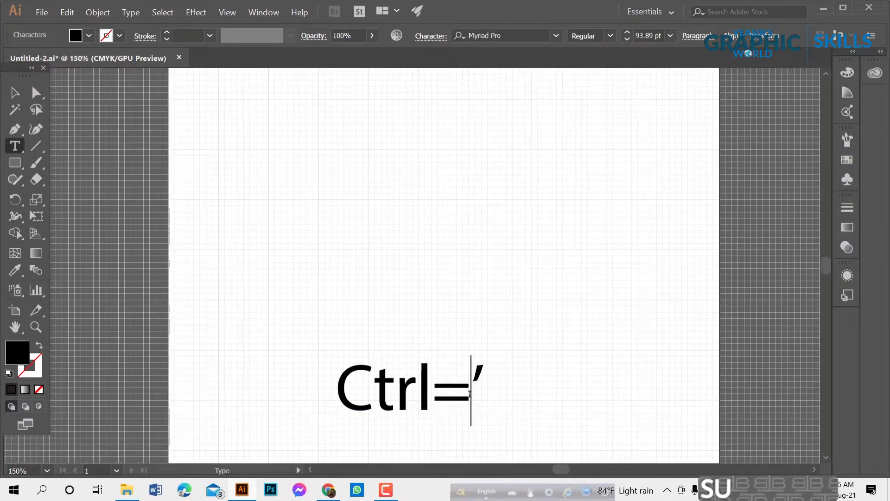
key("BackSpace")
type("=")
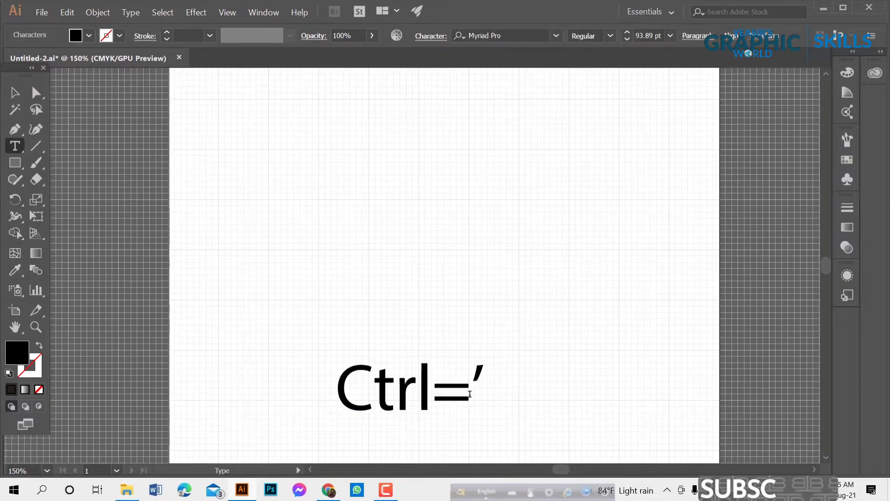
key("BackSpace")
type("+")
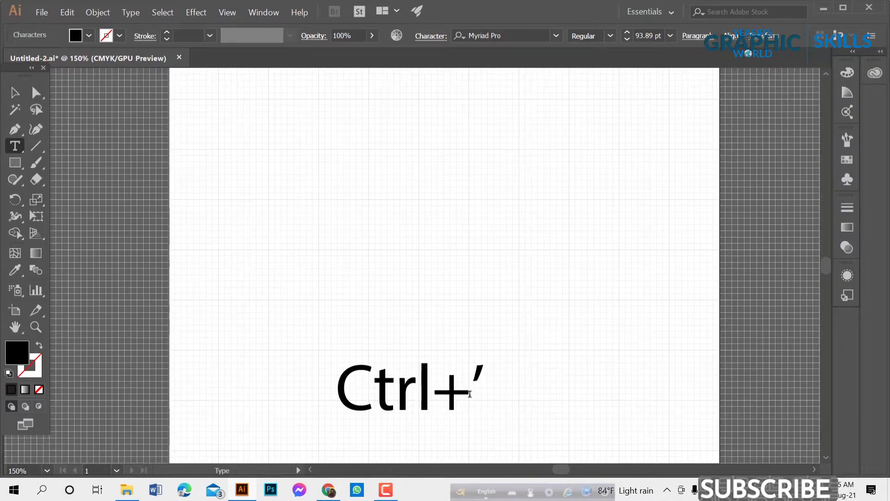
left_click(14, 90)
left_click_drag(407, 391, 398, 389)
scroll(349, 137, "up", 3)
scroll(366, 142, "down", 3)
scroll(379, 158, "up", 1)
scroll(379, 158, "up", 1)
scroll(378, 160, "down", 2)
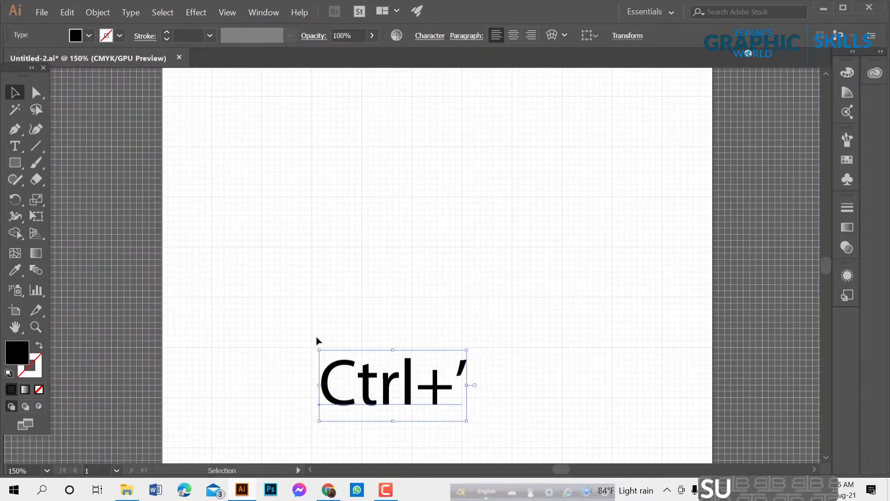
Draw a closed black-filled rectangle about 72 pt wide and half as tall along the grid lines above the text with the Pen tool.
left_click(14, 129)
scroll(366, 192, "up", 1)
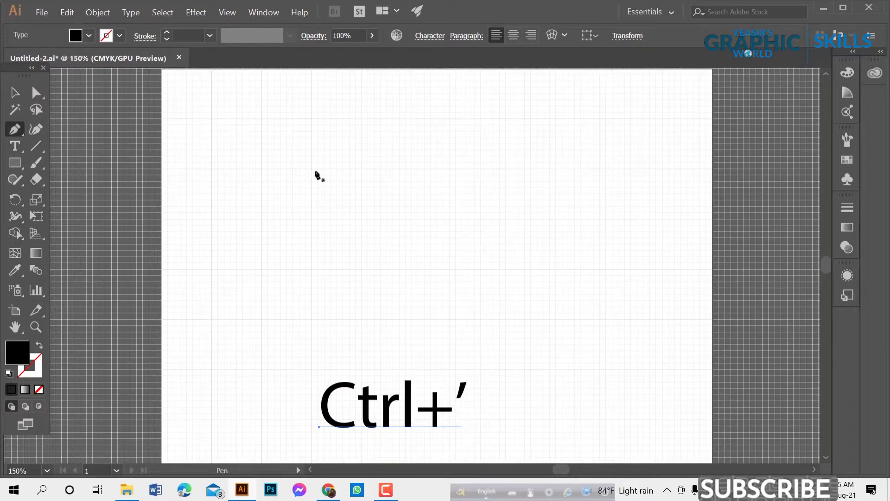
scroll(311, 173, "up", 5)
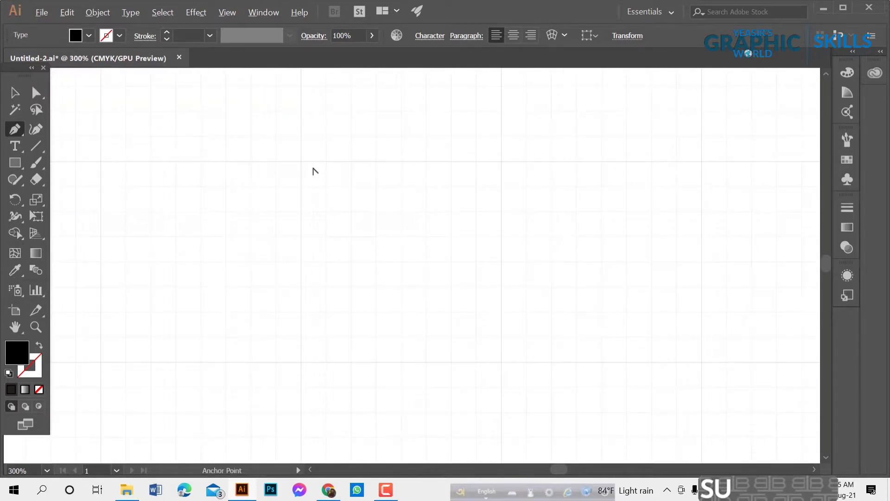
left_click(296, 162)
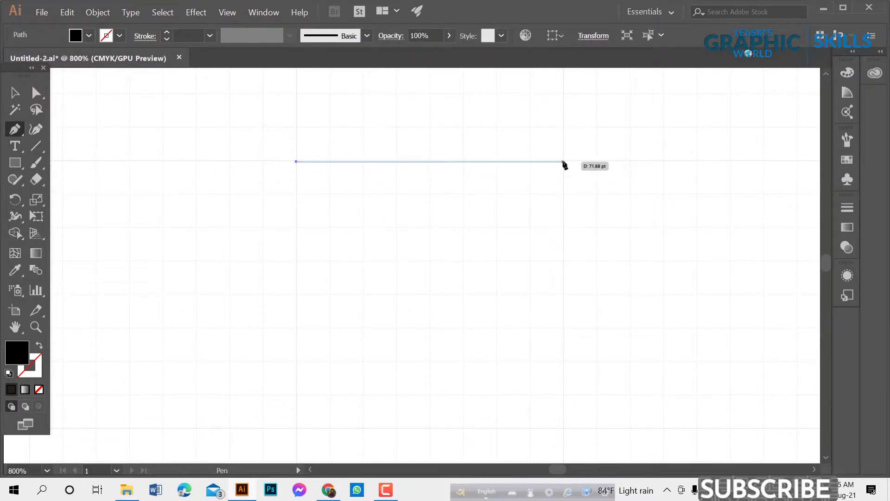
left_click(564, 295)
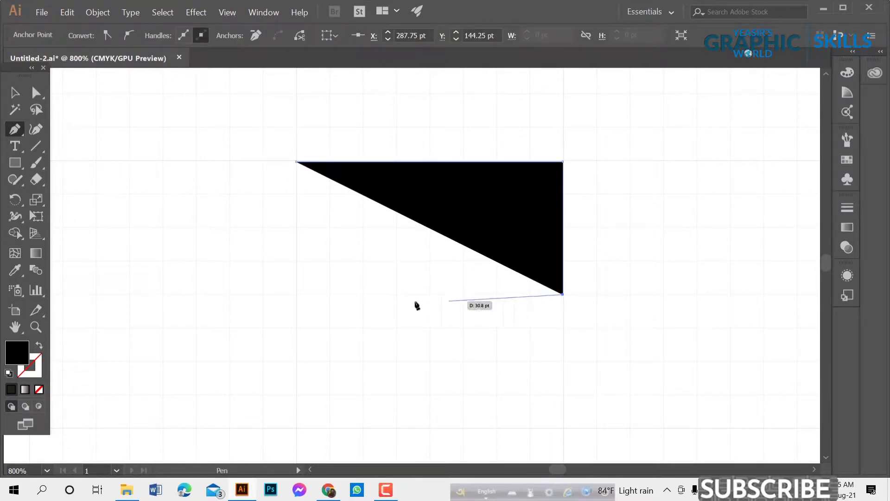
left_click(296, 295)
left_click(296, 161)
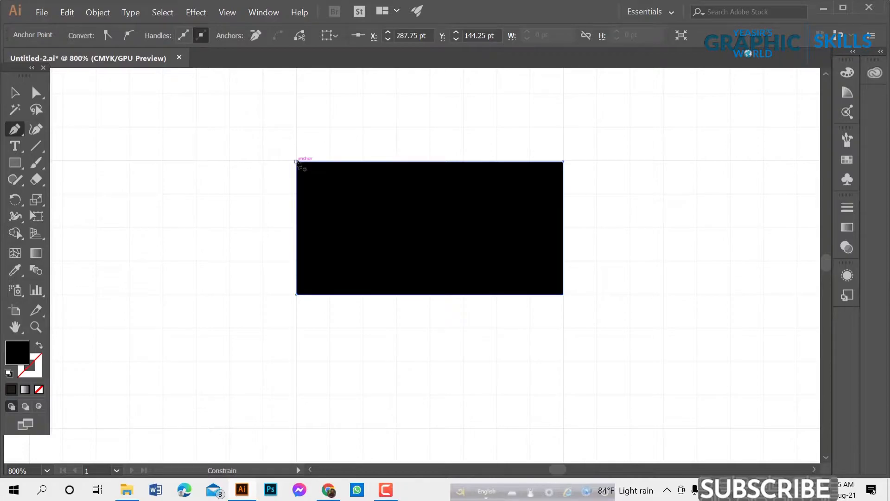
left_click(14, 92)
scroll(340, 159, "down", 4)
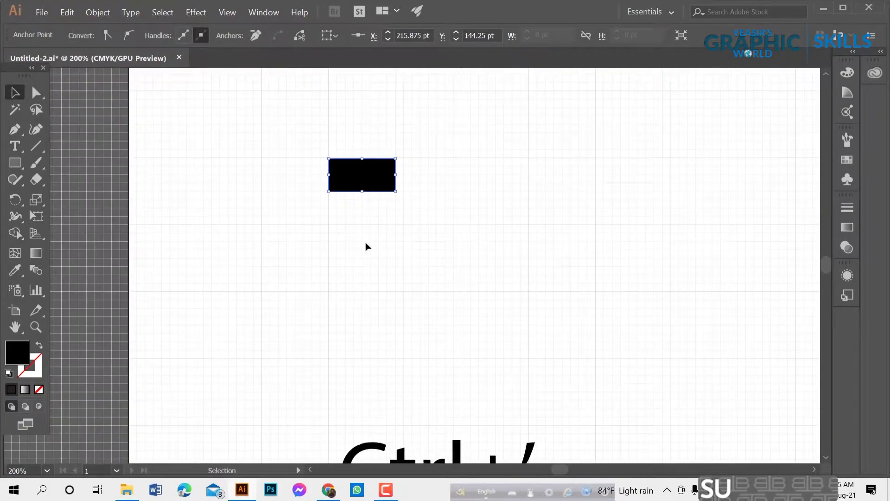
left_click(368, 245)
scroll(375, 242, "up", 3)
left_click(374, 223)
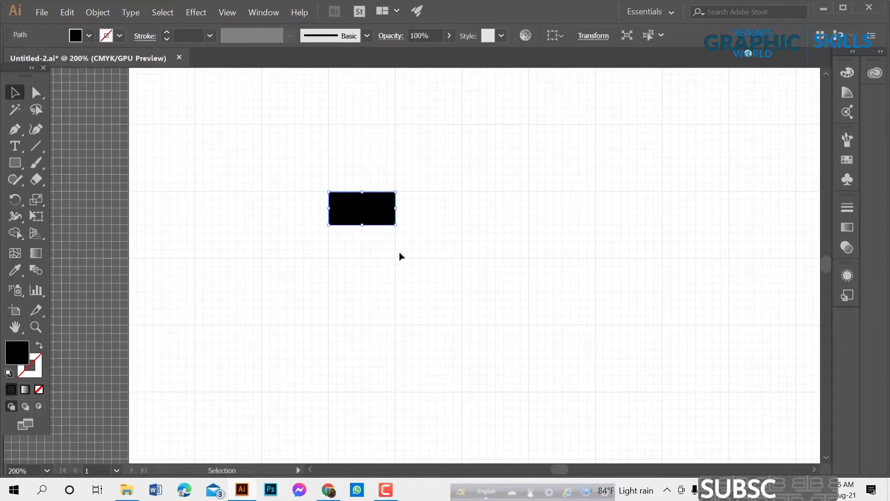
Start a new Pen path on the major grid intersection one grid square beyond the black rectangle, level with its upper edge.
left_click(19, 134)
scroll(391, 151, "up", 2)
scroll(120, 154, "down", 1)
scroll(394, 251, "up", 2)
scroll(203, 184, "down", 2)
scroll(337, 203, "up", 1)
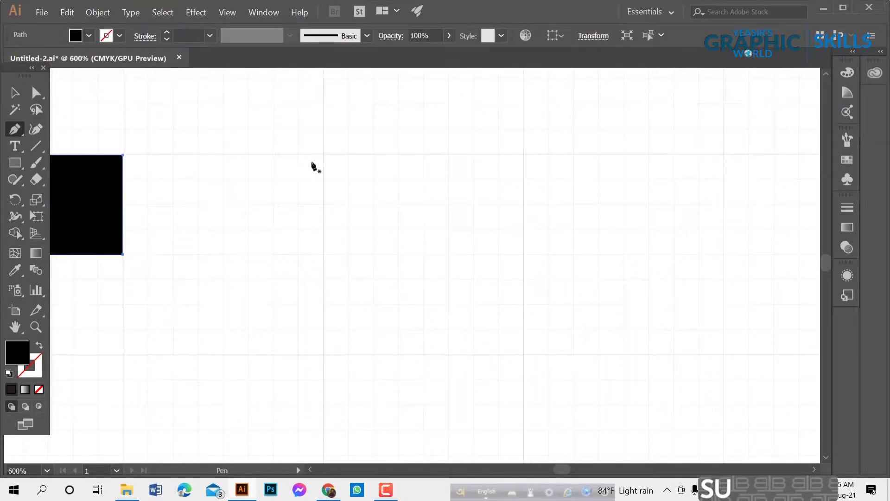
left_click(323, 155)
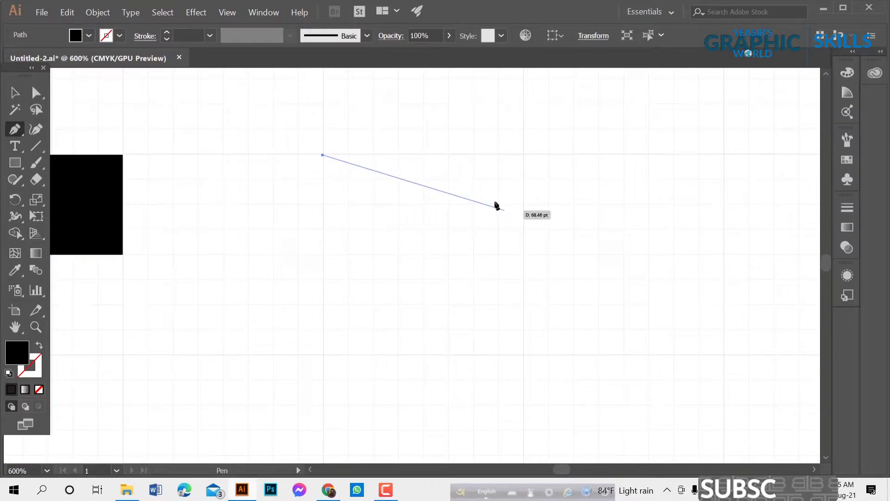
left_click(525, 156)
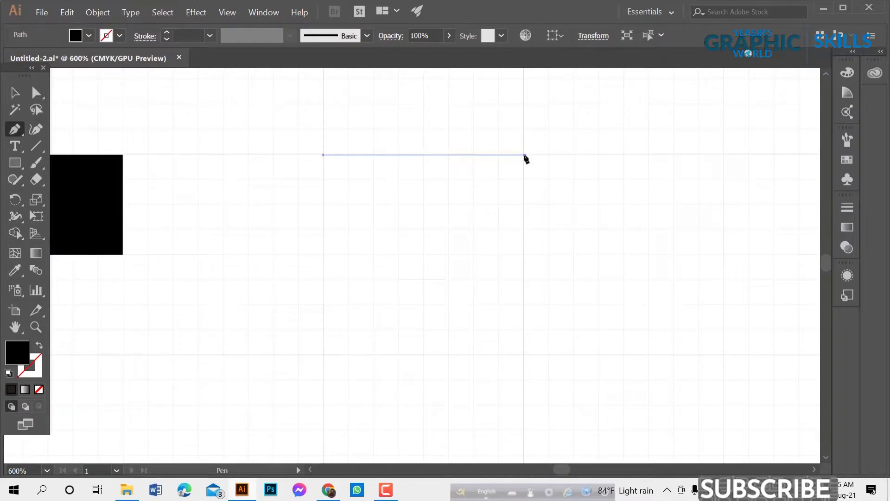
left_click_drag(527, 159, 655, 266)
left_click(653, 266)
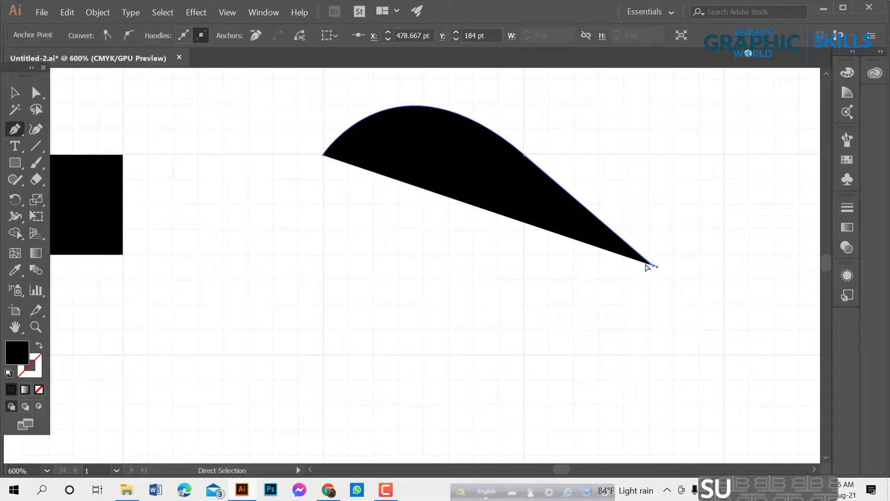
key("ctrl+z")
key("ctrl+z")
Continue the path as an S-shaped wave, placing a smooth point one grid square away with about 59 pt handles and an end point another square along.
left_click(524, 155)
left_click_drag(525, 159, 645, 271)
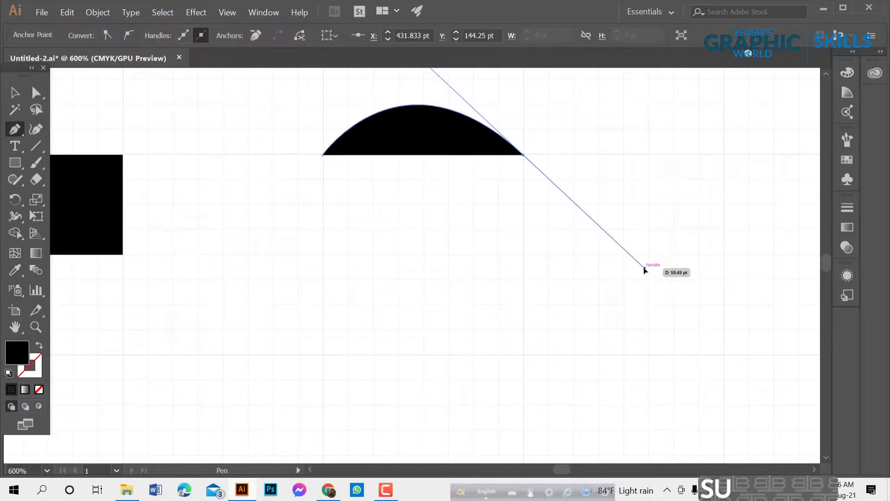
scroll(478, 206, "down", 2)
scroll(594, 204, "up", 2)
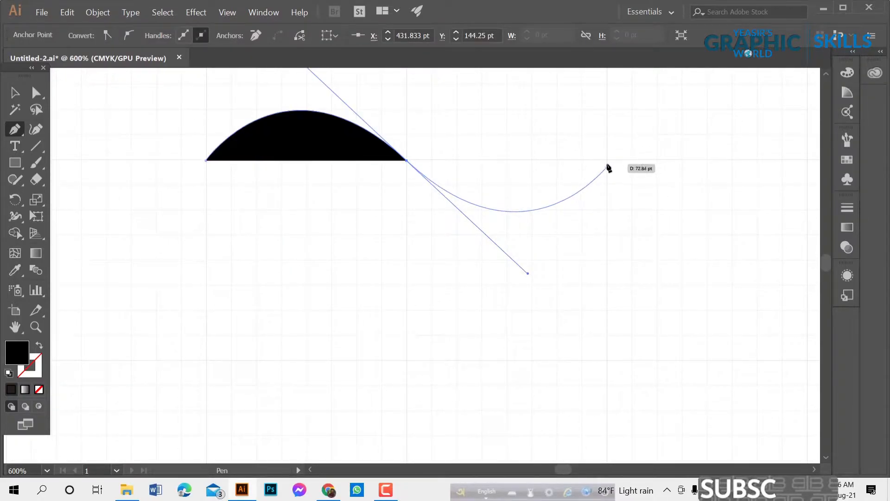
left_click(609, 161)
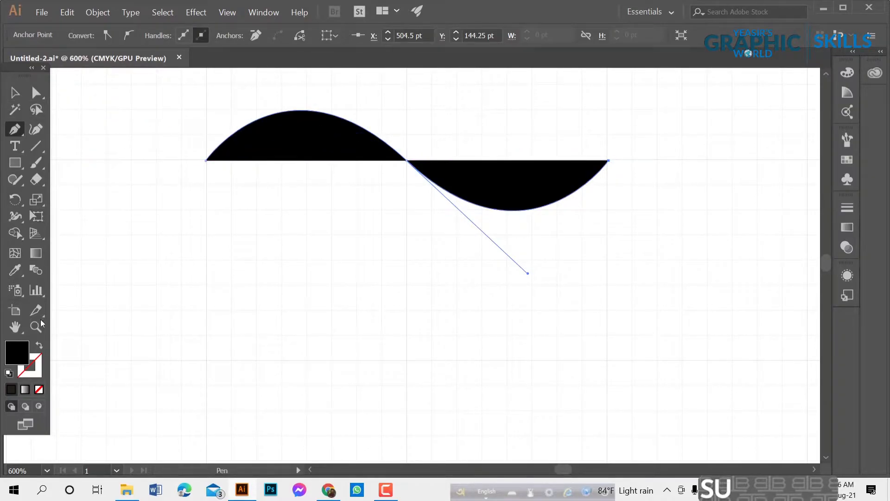
Swap the wave's fill and stroke so it is an unfilled black outline, and deselect it.
left_click(39, 347)
left_click(15, 92)
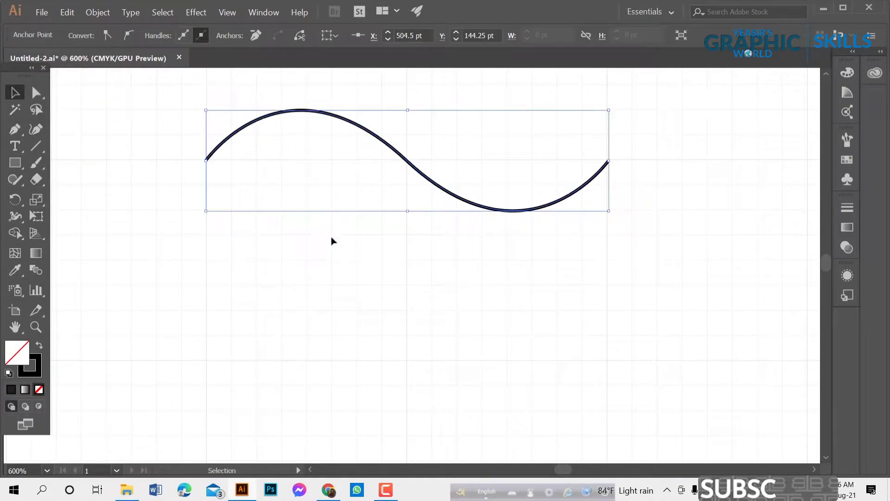
left_click(456, 224)
scroll(456, 224, "down", 2)
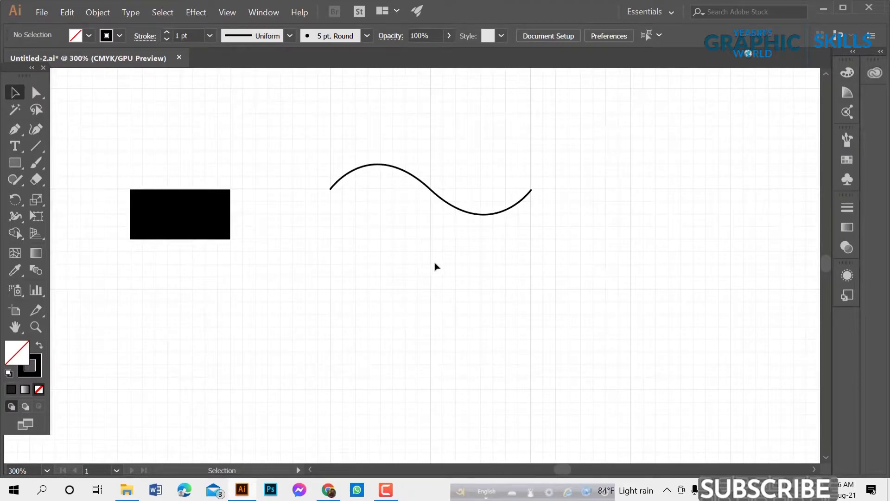
scroll(445, 221, "down", 1)
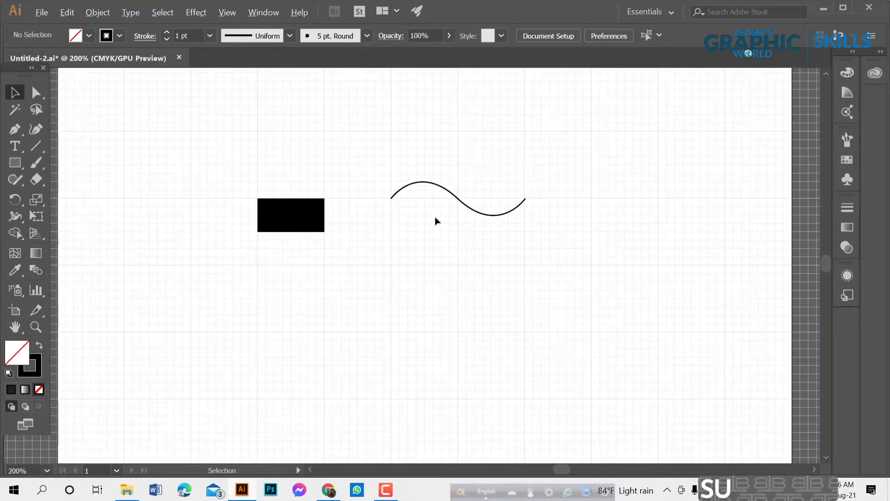
scroll(436, 213, "up", 1)
scroll(467, 209, "down", 1)
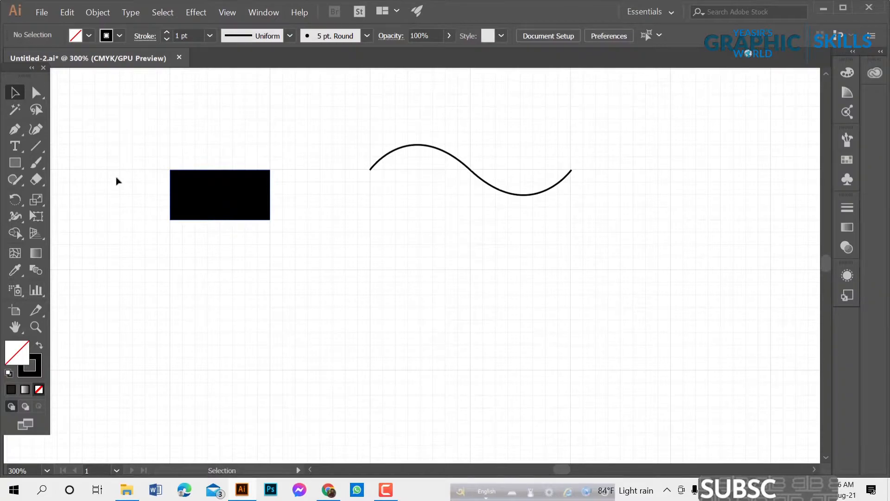
Draw a closed trapezoid below the wave with the Pen tool, five grid squares wide at the base, three at the top and one tall.
left_click(15, 129)
scroll(410, 285, "down", 3)
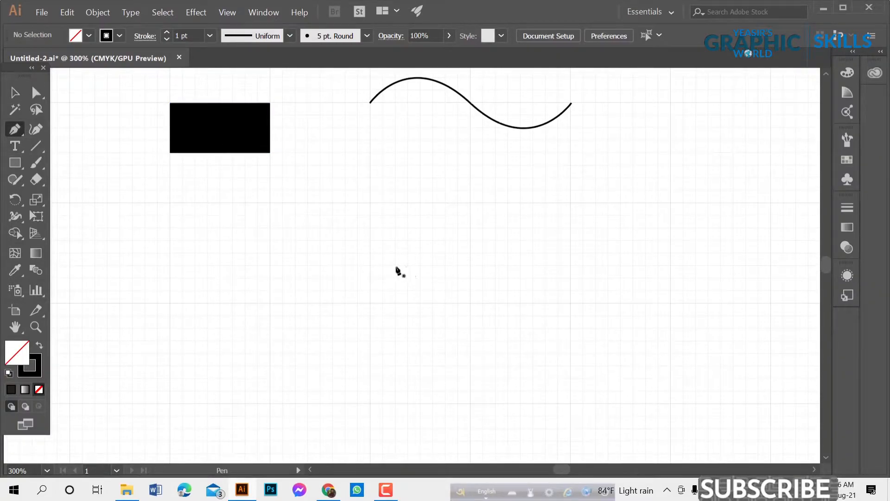
key("ctrl+minus")
scroll(487, 218, "up", 2)
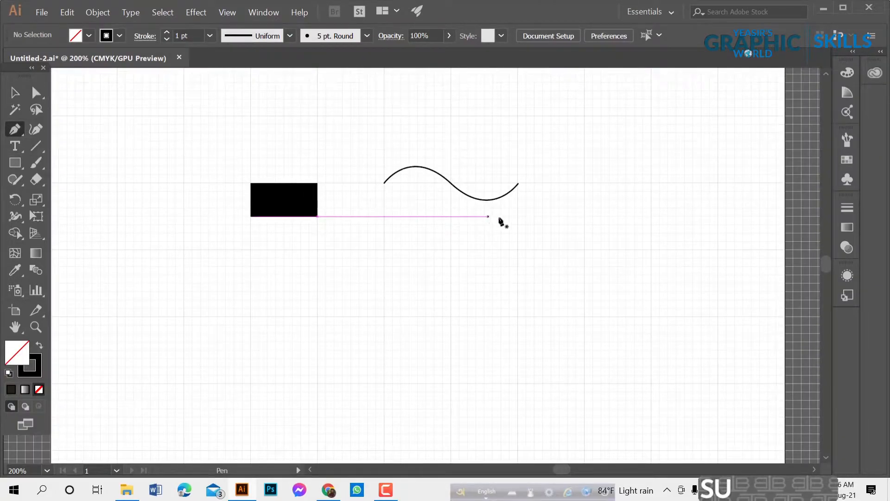
scroll(533, 225, "down", 1)
scroll(529, 227, "down", 5)
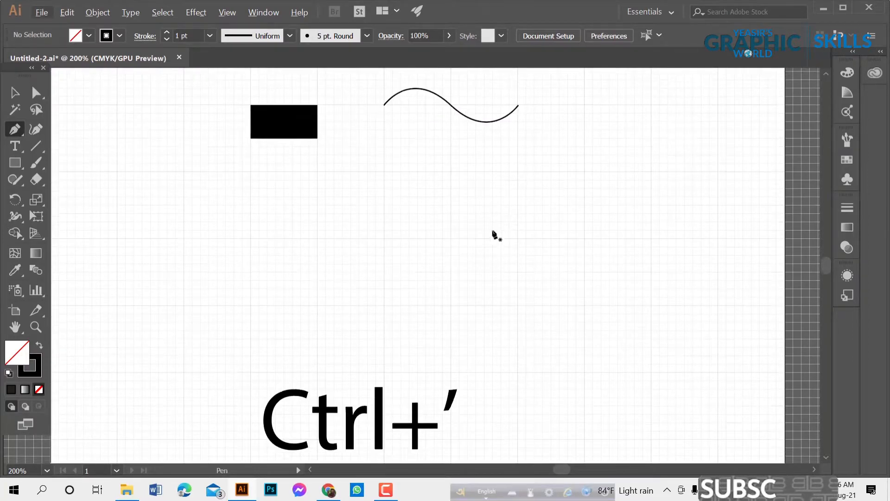
key("ctrl+plus")
key("ctrl+minus")
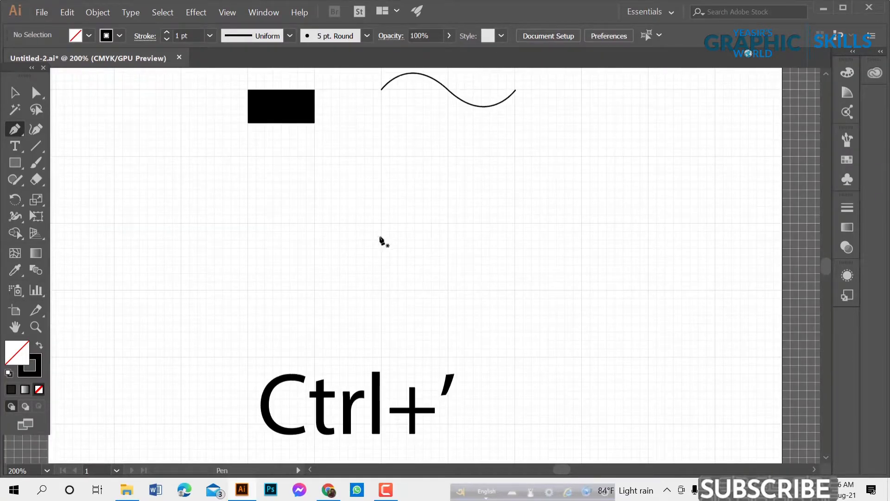
left_click(381, 223)
left_click(448, 157)
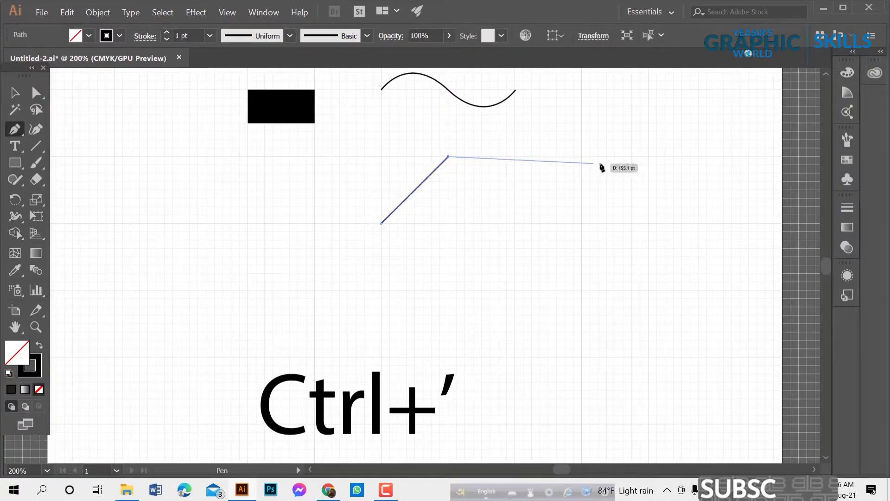
left_click(648, 157)
left_click(715, 223)
left_click(381, 224)
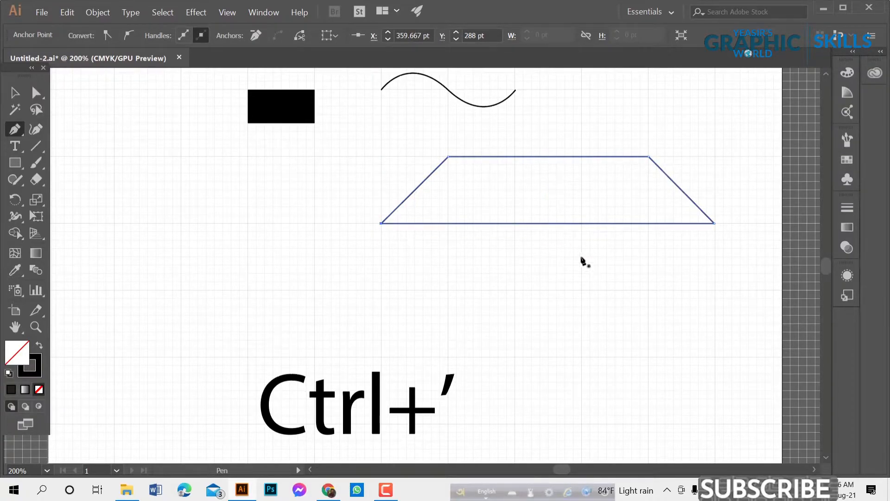
Draw an open three-sided house body below the trapezoid, three grid squares wide and about two tall, with both ends at the trapezoid's base.
scroll(87, 169, "down", 3)
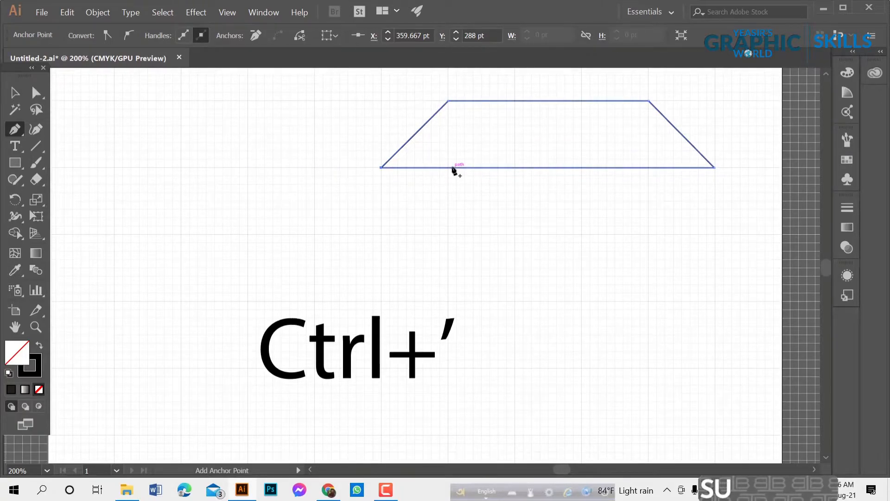
left_click(449, 168)
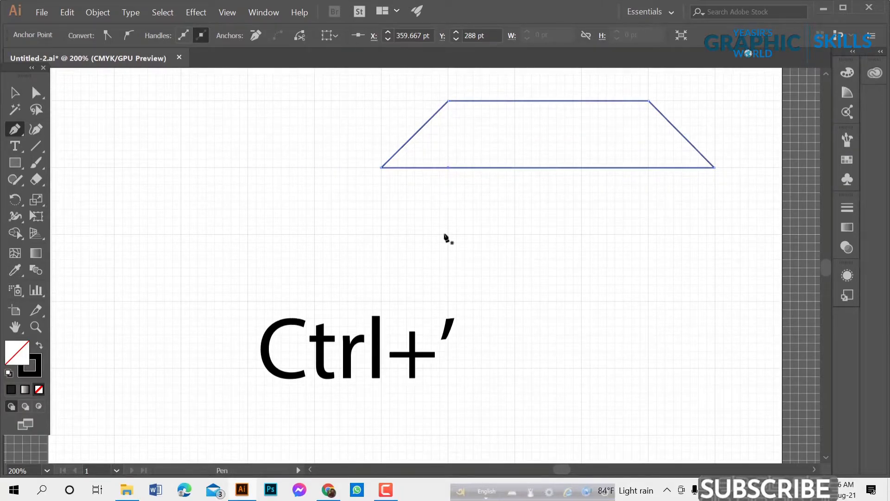
left_click(448, 165)
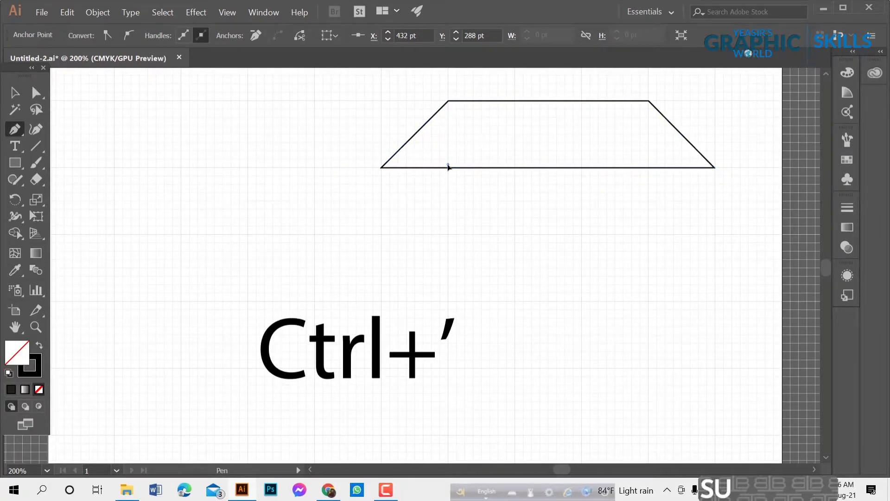
left_click(448, 303)
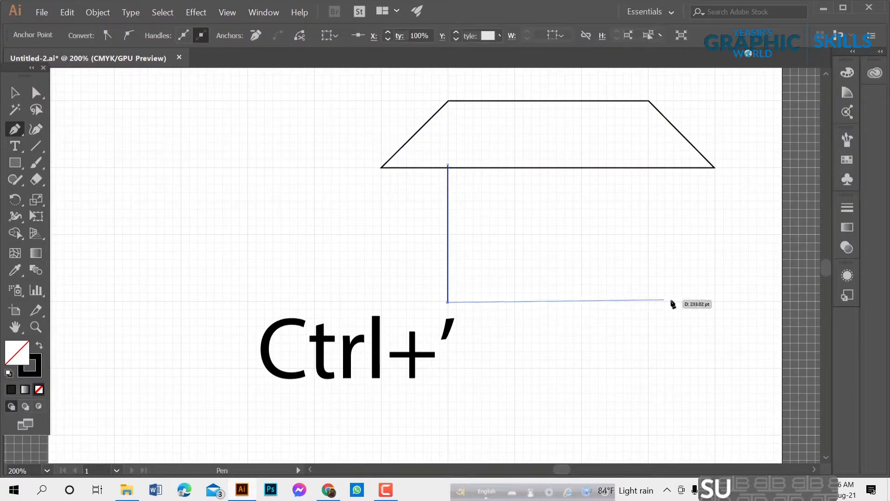
left_click(648, 302)
left_click(648, 165)
key("v")
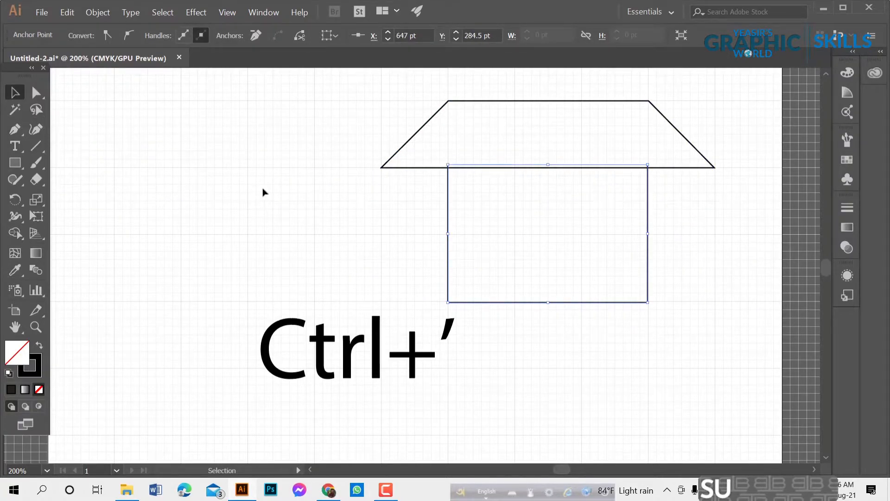
left_click(410, 249)
Move the “Ctrl+’” text to the artboard's lower left and nudge the house body down three increments so its ends meet the roof base.
left_click_drag(376, 343, 225, 402)
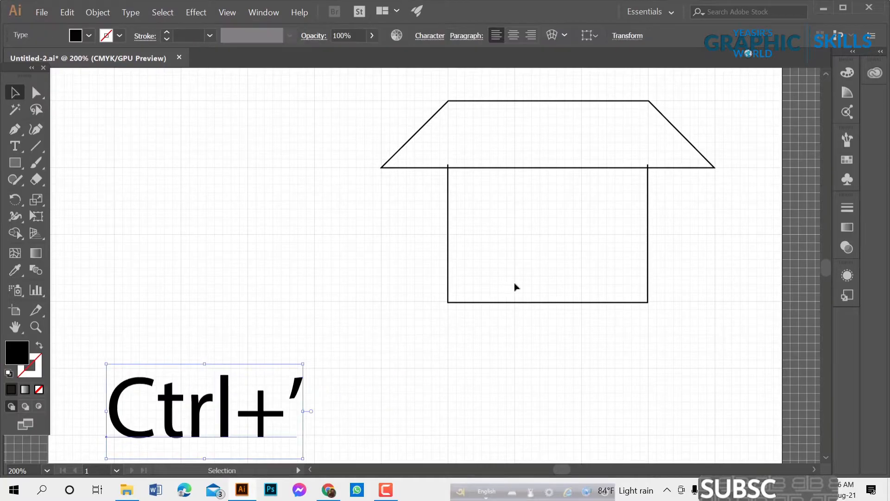
left_click_drag(404, 238, 699, 244)
key("Down")
key("Down")
key("Down")
left_click(604, 262)
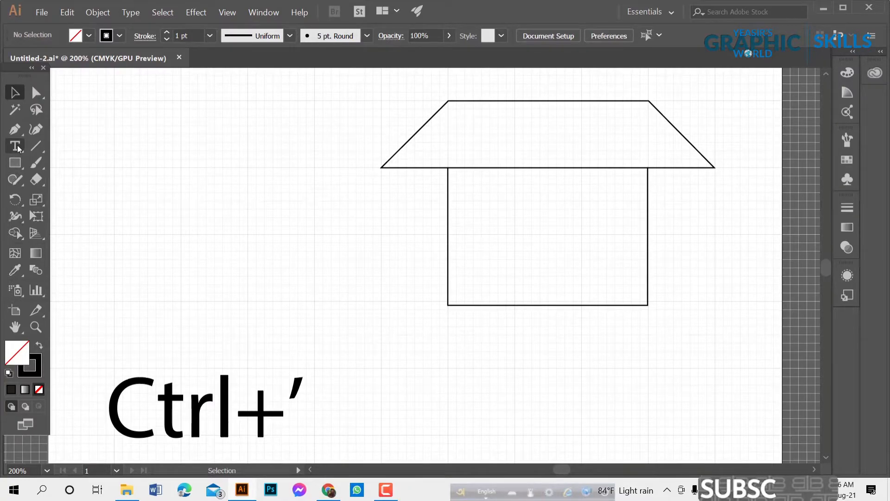
left_click(14, 129)
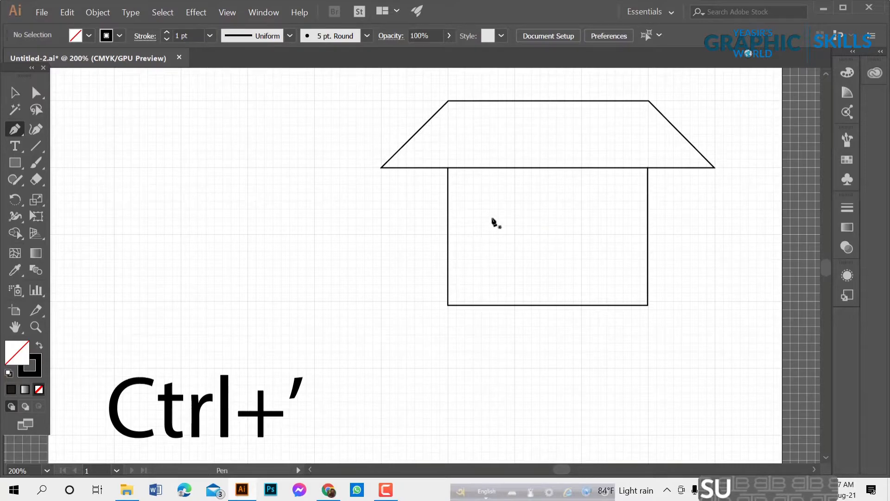
scroll(497, 229, "down", 2)
scroll(493, 195, "up", 1)
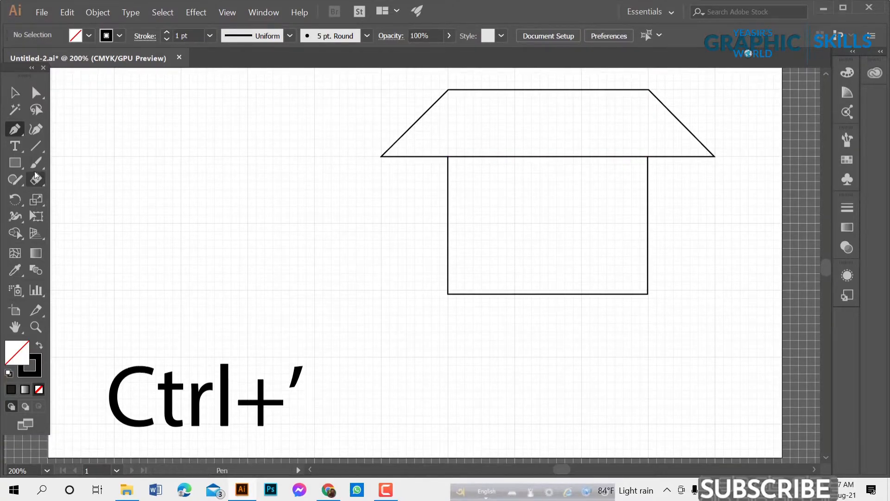
left_click(17, 168)
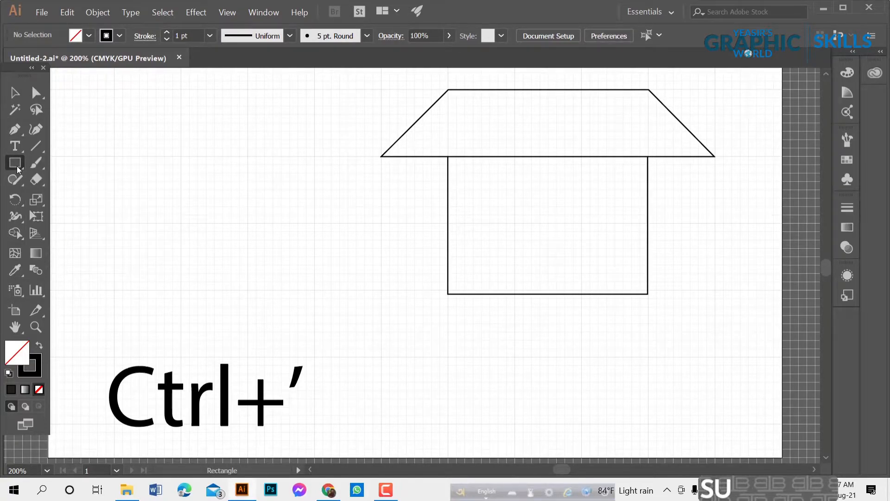
scroll(549, 233, "up", 1)
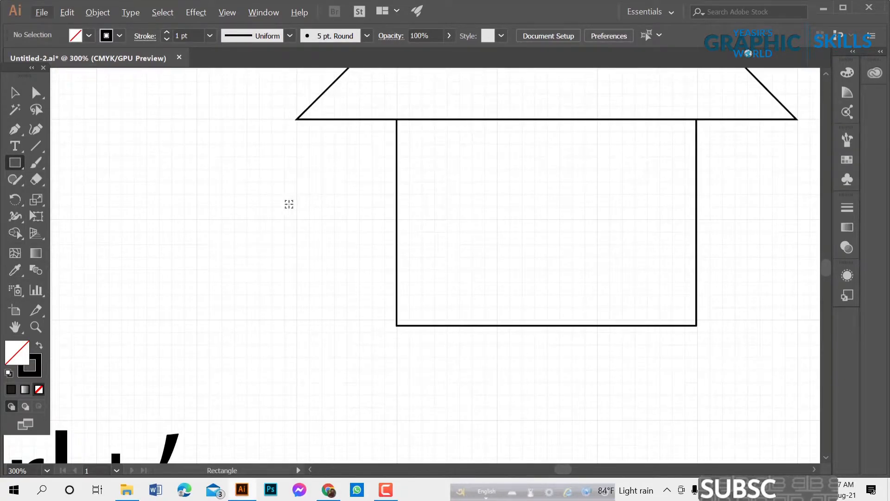
scroll(293, 204, "down", 1)
scroll(405, 225, "up", 1)
scroll(441, 249, "up", 1)
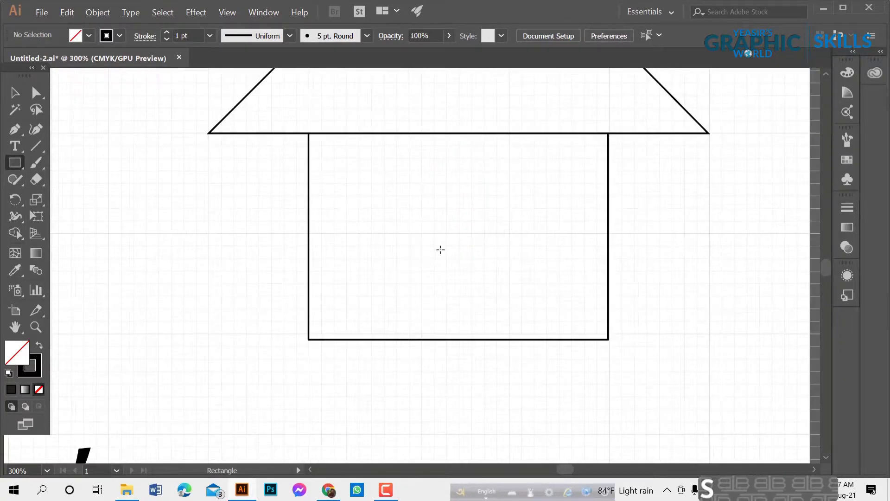
scroll(361, 204, "up", 2)
left_click(353, 199)
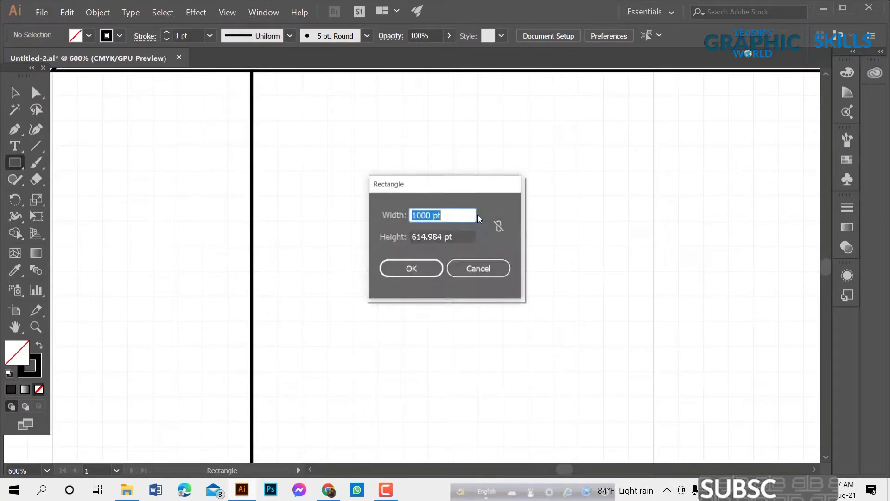
left_click(427, 266)
Draw a closed square window of about 37 pt in the left half of the house body with the Pen tool, and deselect it.
left_click(15, 130)
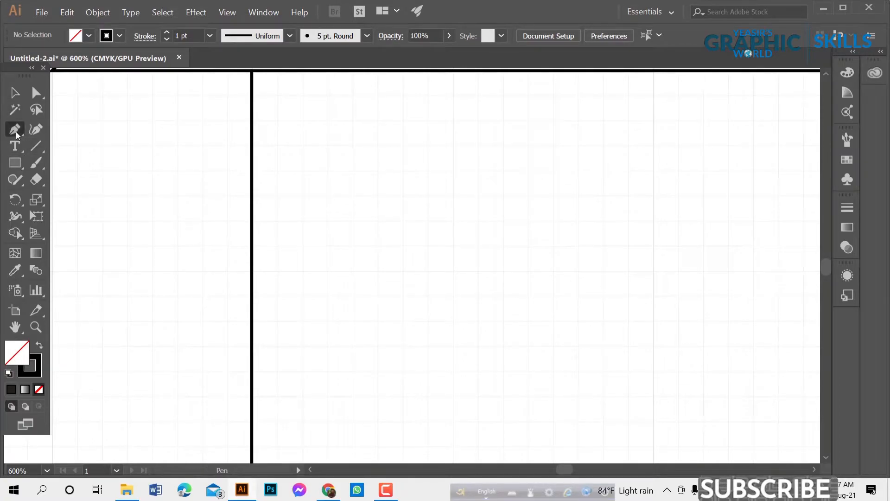
left_click(351, 220)
left_click(454, 221)
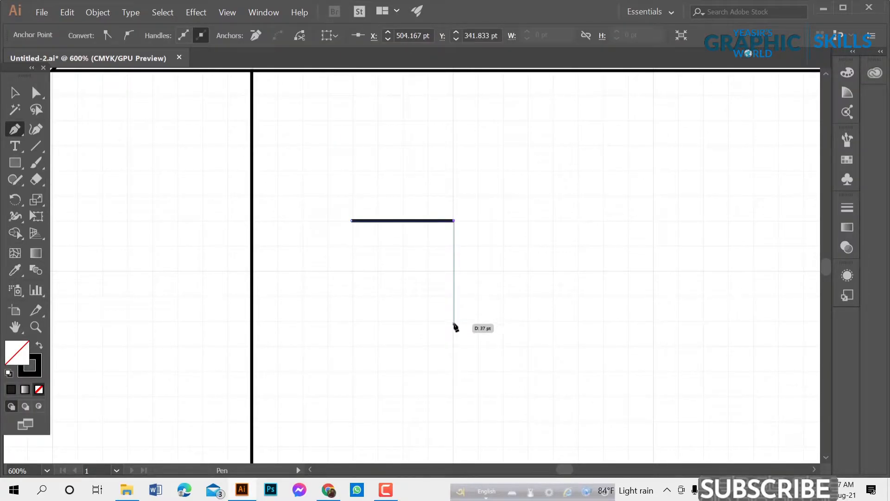
left_click(455, 323)
left_click(351, 322)
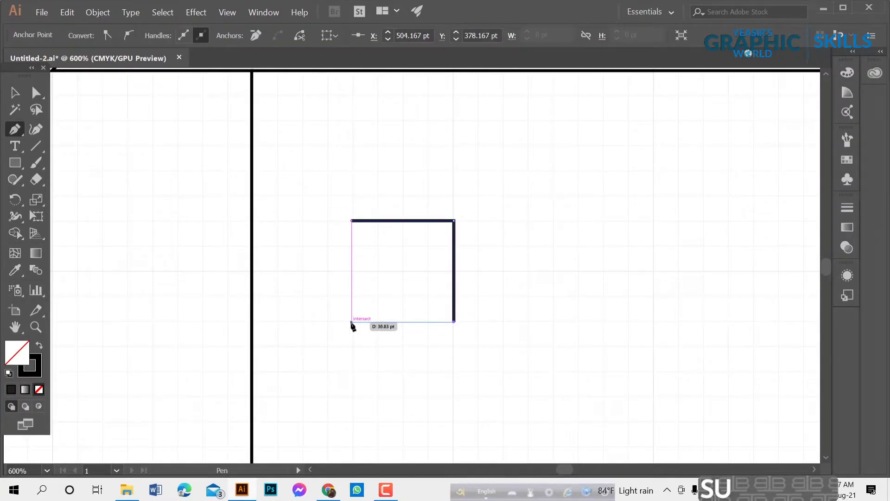
left_click(352, 221)
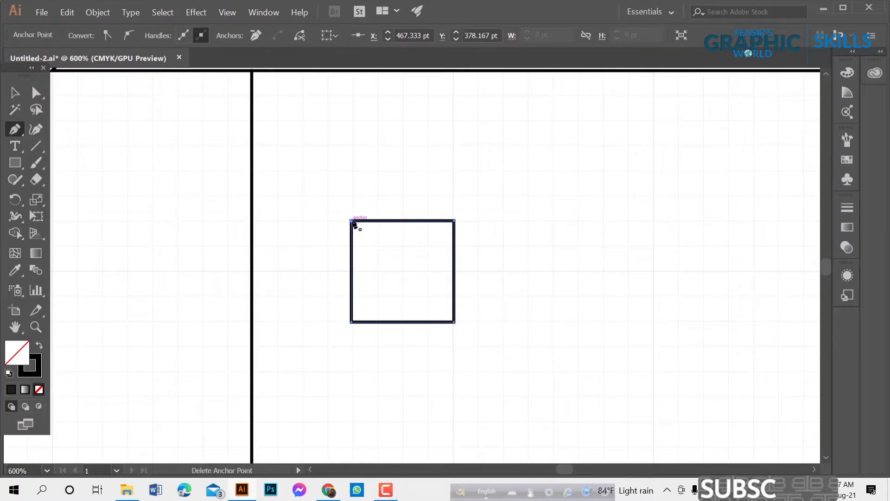
key("ctrl+minus")
key("ctrl+minus")
key("ctrl+minus")
left_click(14, 93)
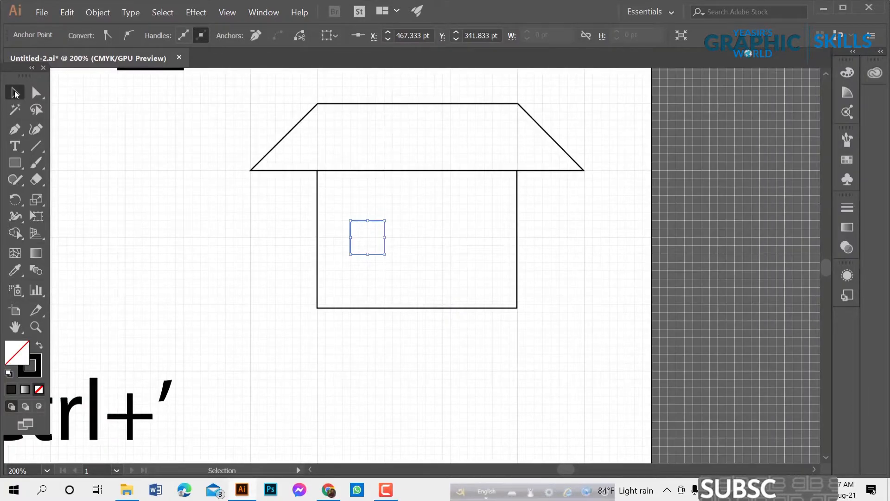
left_click(252, 230)
Duplicate the square window horizontally into the right half of the house body, one and a half grid squares away, and deselect it.
key("ctrl+plus")
left_click_drag(386, 240, 535, 248)
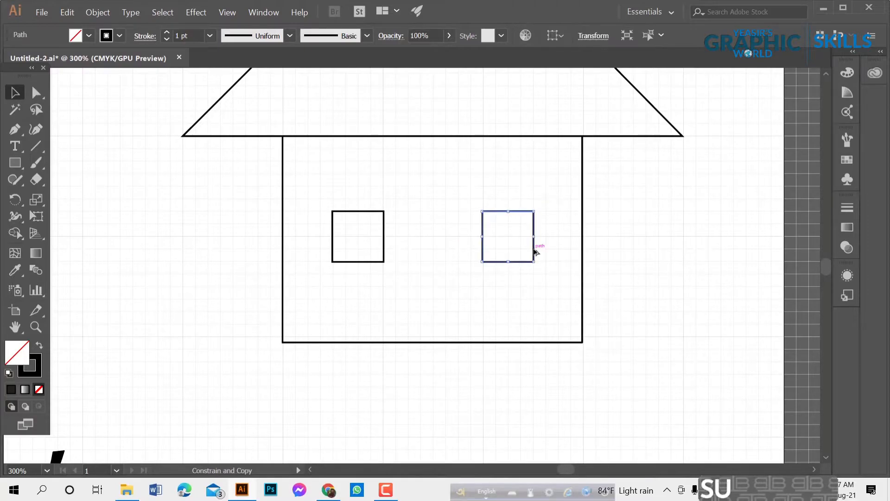
left_click(629, 229)
scroll(610, 235, "down", 2)
scroll(599, 231, "up", 3)
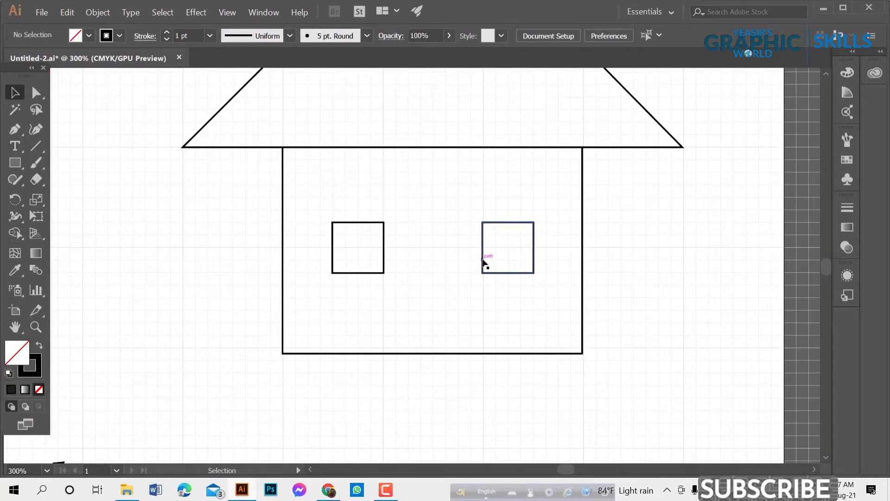
left_click(483, 260)
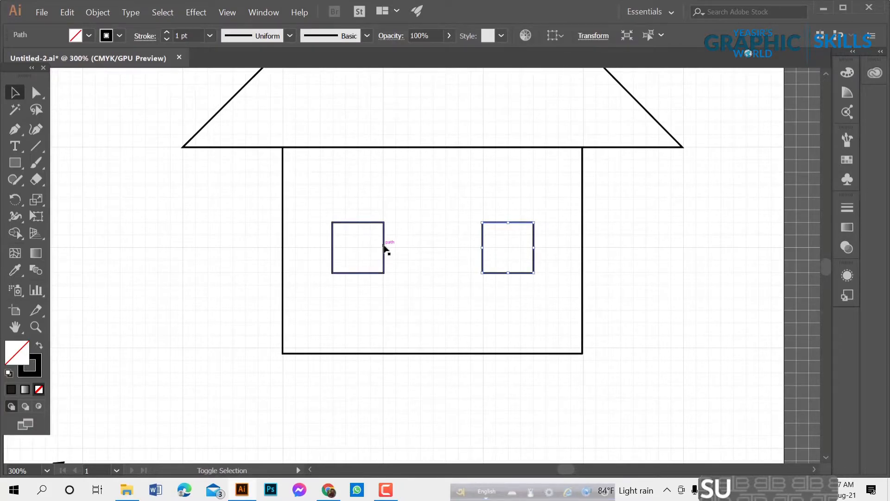
left_click(384, 249, "shift")
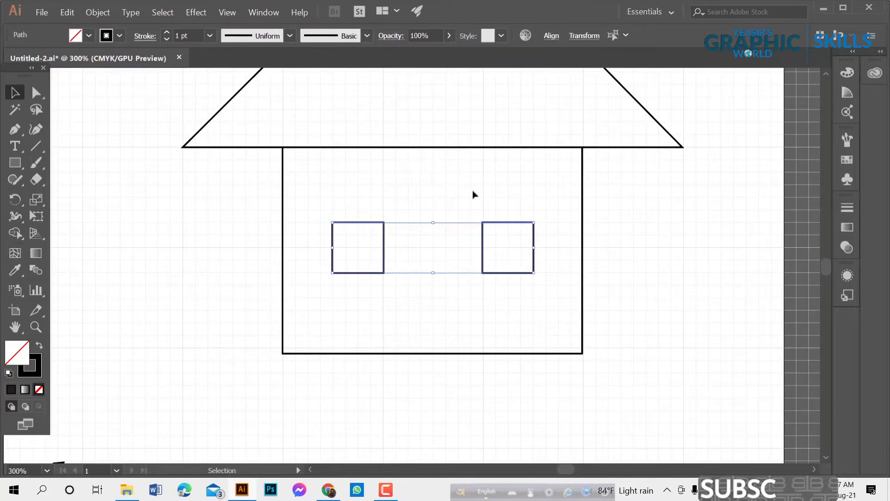
scroll(446, 241, "down", 1)
left_click(417, 286)
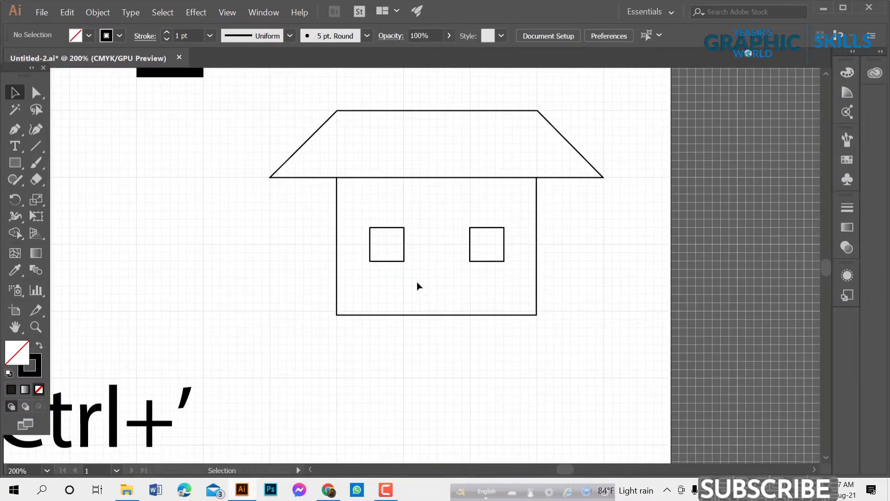
scroll(397, 234, "up", 1)
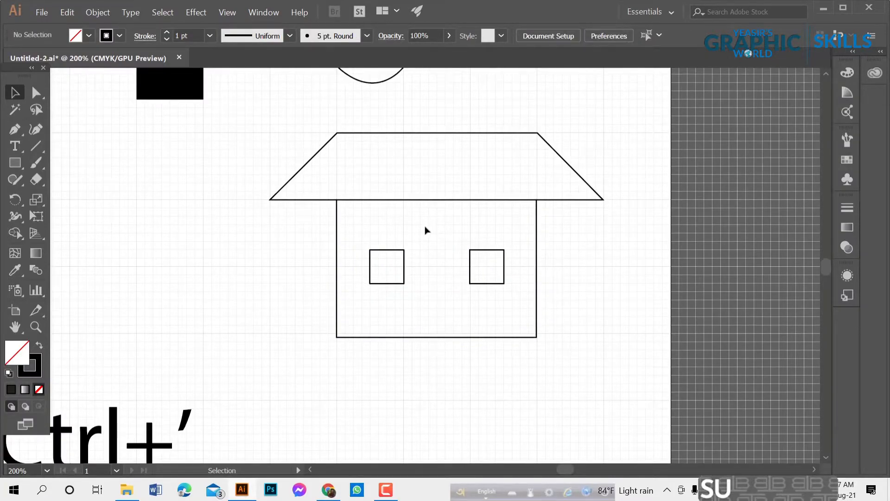
scroll(425, 228, "down", 3)
scroll(429, 242, "up", 1)
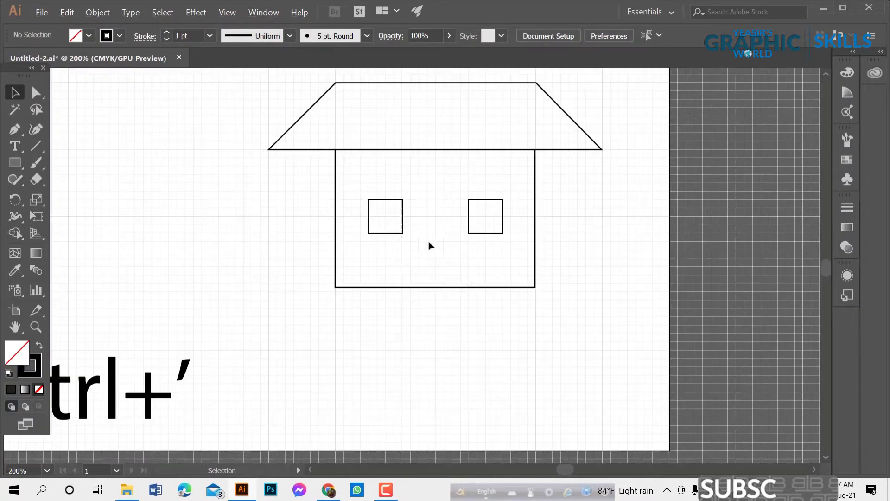
Draw a closed rectangular door between the two windows with the Pen tool, about 37 pt wide and 1.6 grid squares tall, and deselect it.
left_click(15, 130)
scroll(469, 200, "up", 1)
left_click(393, 148)
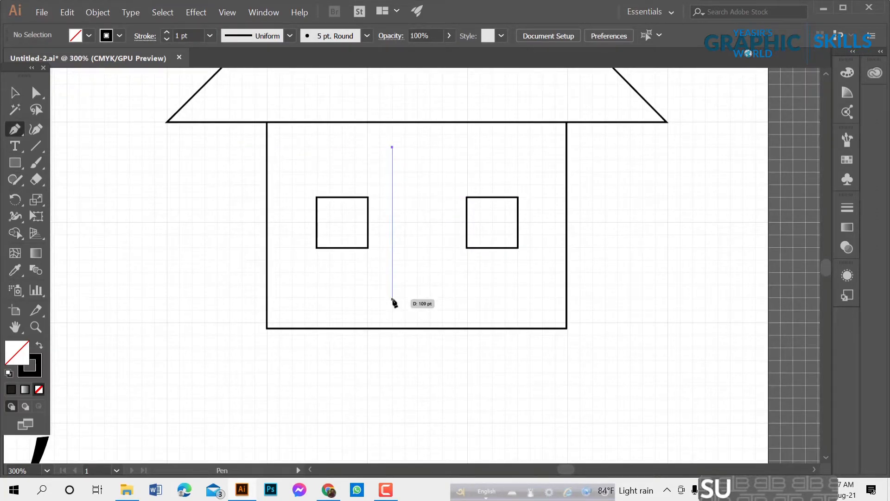
left_click(392, 309)
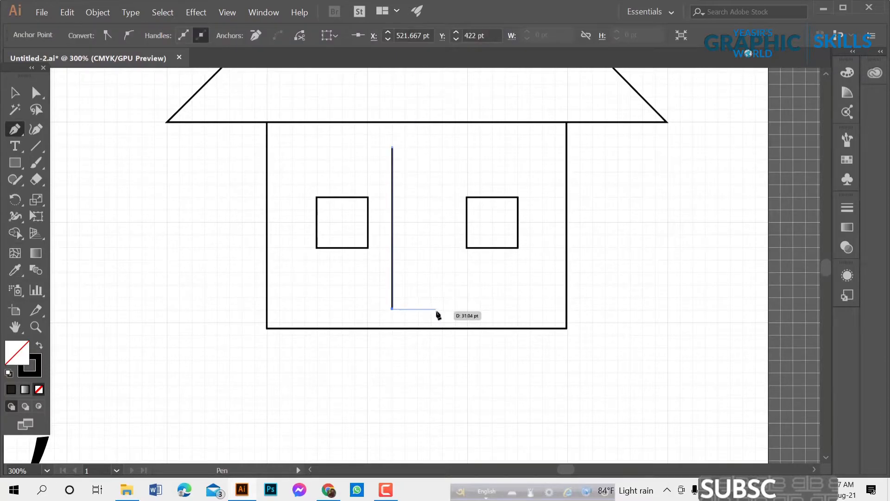
left_click(444, 309)
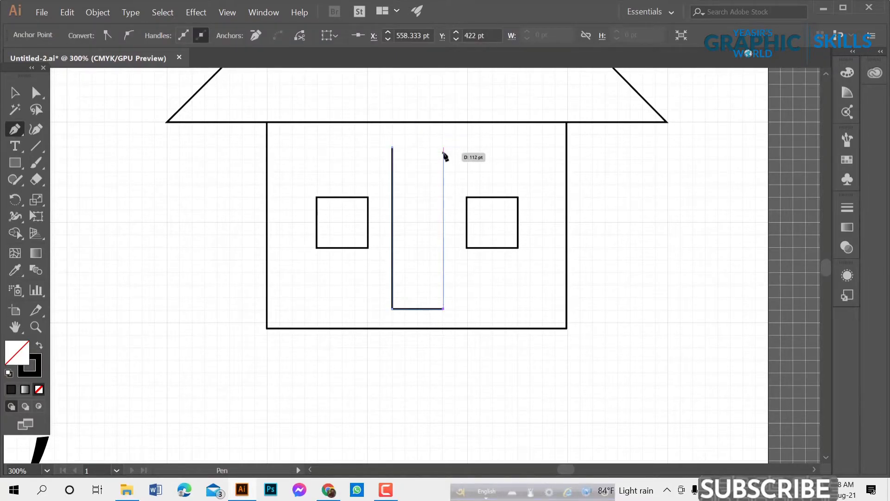
left_click(443, 148)
left_click(392, 147)
left_click(20, 95)
left_click(190, 218)
scroll(492, 234, "down", 1)
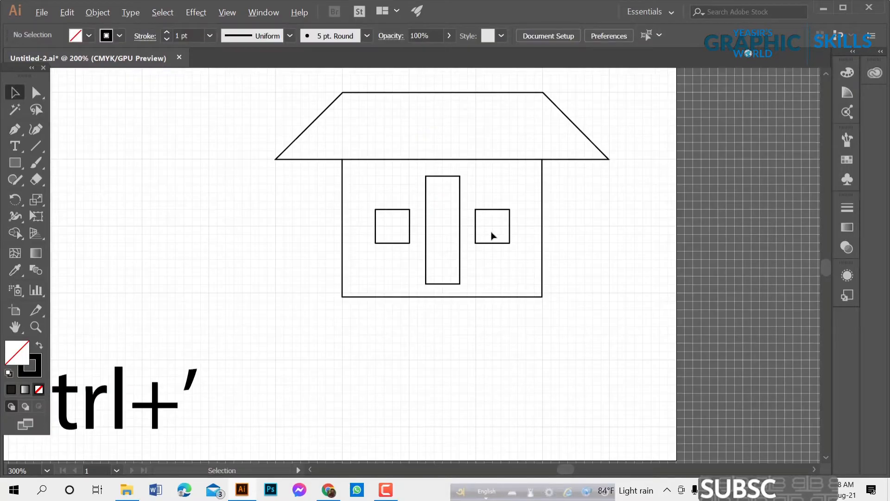
Group the roof, body, windows and door of the house into one object, and deselect it.
scroll(529, 290, "up", 1)
scroll(530, 290, "down", 1)
scroll(479, 290, "up", 1)
scroll(392, 283, "down", 1)
mouse_move(303, 148)
left_mouse_down()
mouse_move(485, 269)
mouse_move(569, 304)
left_mouse_up()
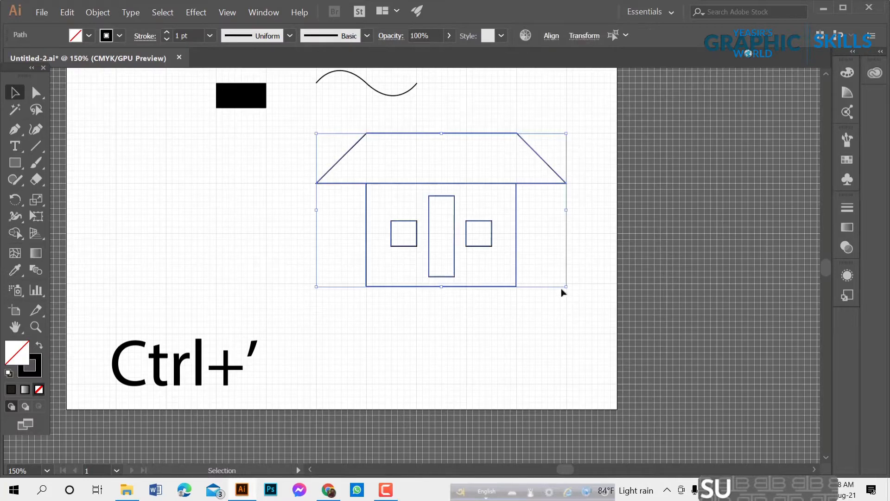
scroll(543, 221, "up", 1)
right_click(520, 235)
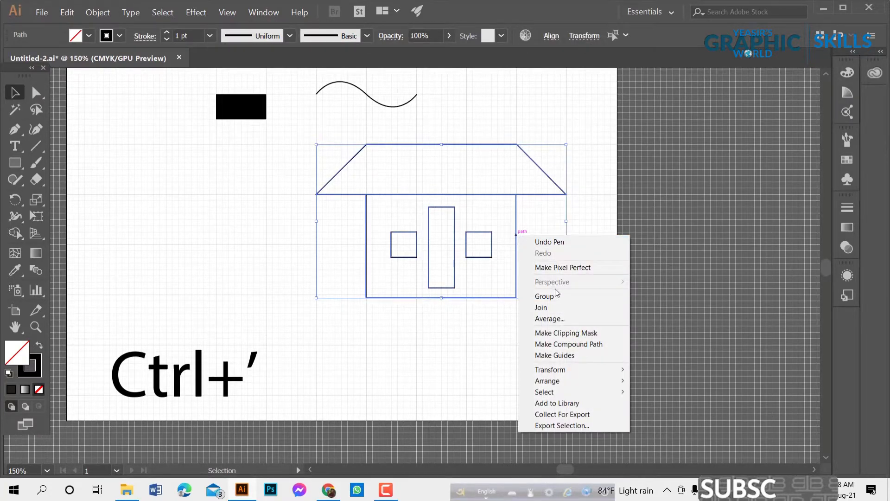
left_click(555, 295)
left_click(552, 320)
scroll(466, 260, "up", 1)
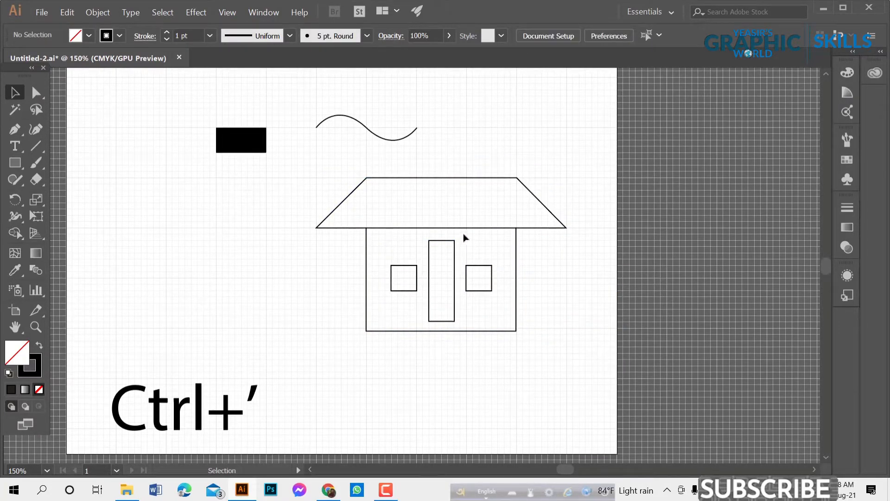
Scale the house group down proportionally to about three grid squares wide, place it to the right of the wave, and deselect it.
left_click(468, 227)
scroll(510, 242, "down", 1)
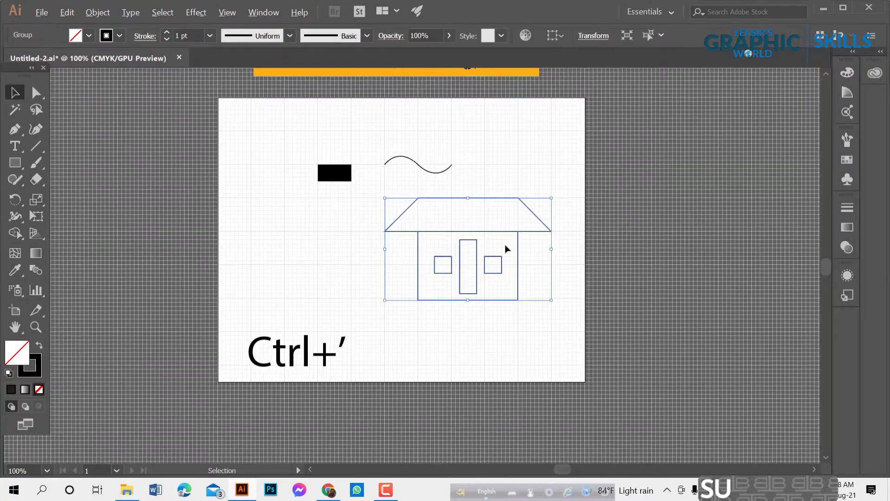
scroll(480, 251, "up", 1)
left_click_drag(387, 322, 450, 282)
left_click_drag(473, 243, 491, 179)
left_click(496, 252)
scroll(532, 189, "up", 1)
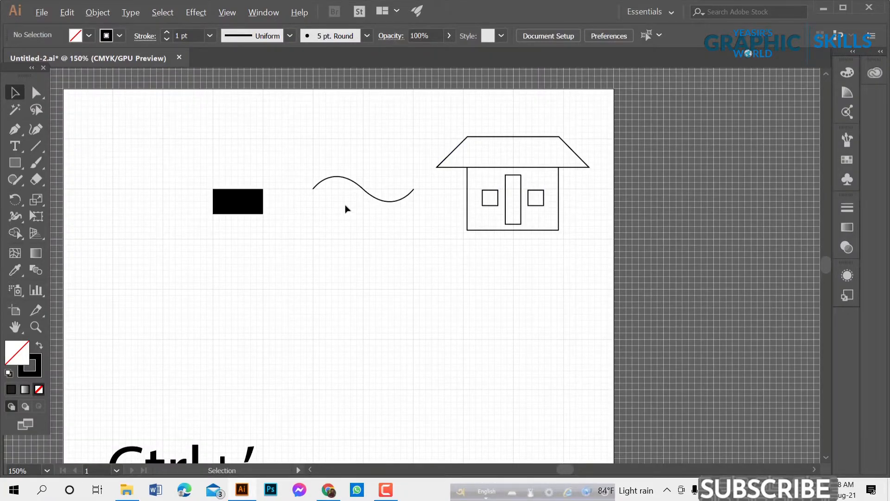
scroll(464, 213, "up", 1)
scroll(511, 229, "down", 1)
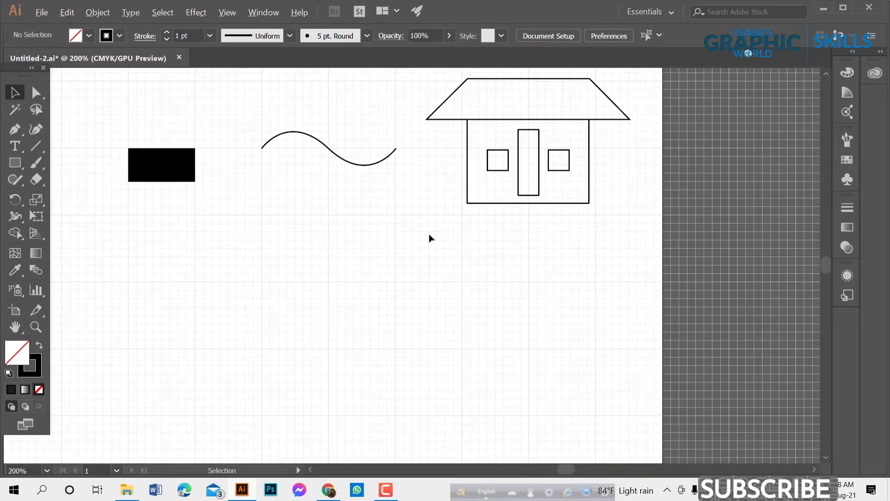
scroll(429, 238, "down", 1)
left_click_drag(453, 285, 499, 285)
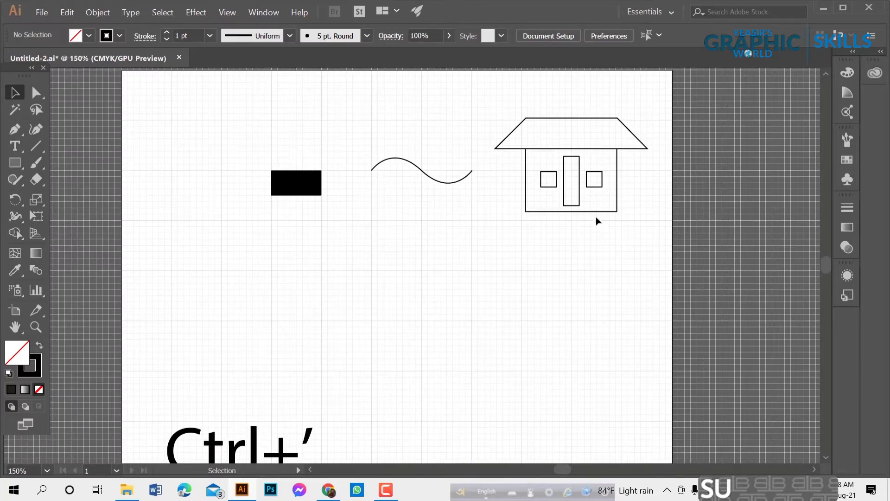
scroll(579, 226, "down", 1)
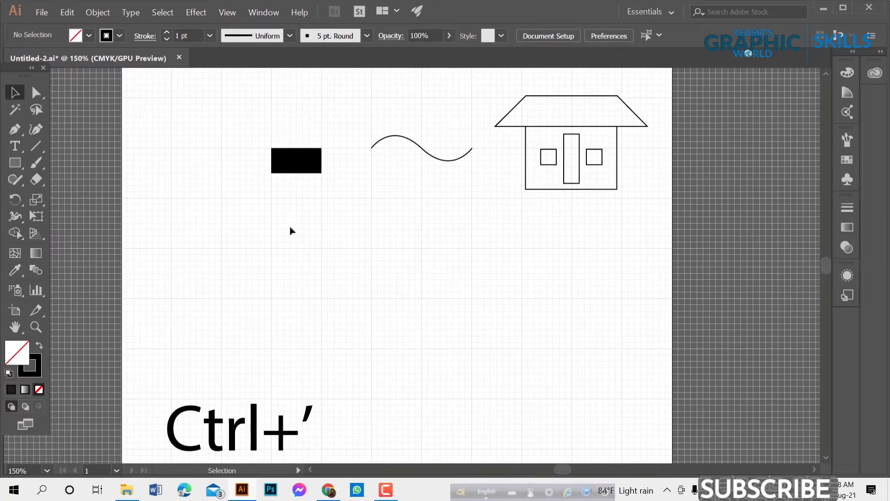
Draw an unfilled rectangle about 3.6 by 2.2 grid squares below the wave with the Rectangle tool, and shift it about one square left.
left_click(14, 131)
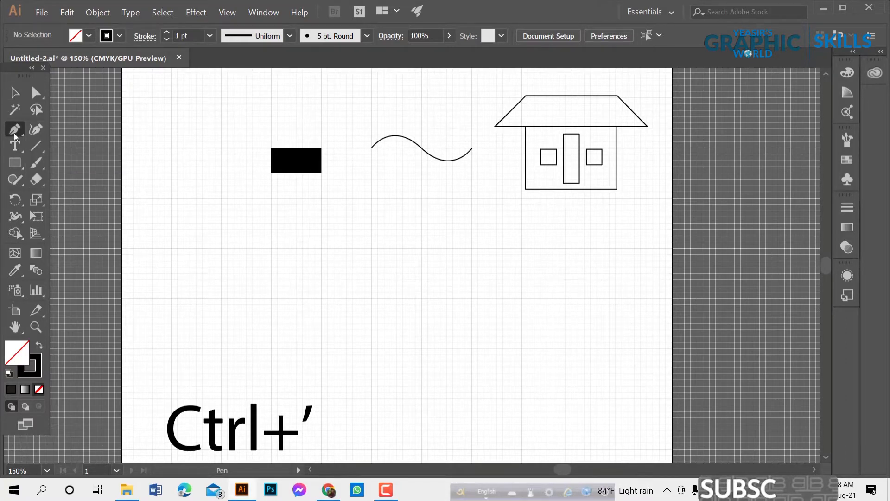
left_click(17, 162)
left_click_drag(351, 222, 534, 331)
key("v")
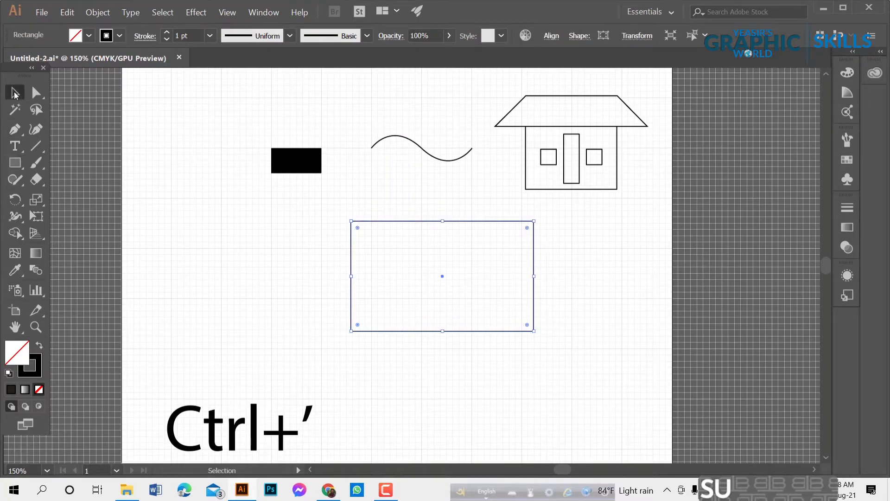
left_click_drag(380, 224, 326, 224)
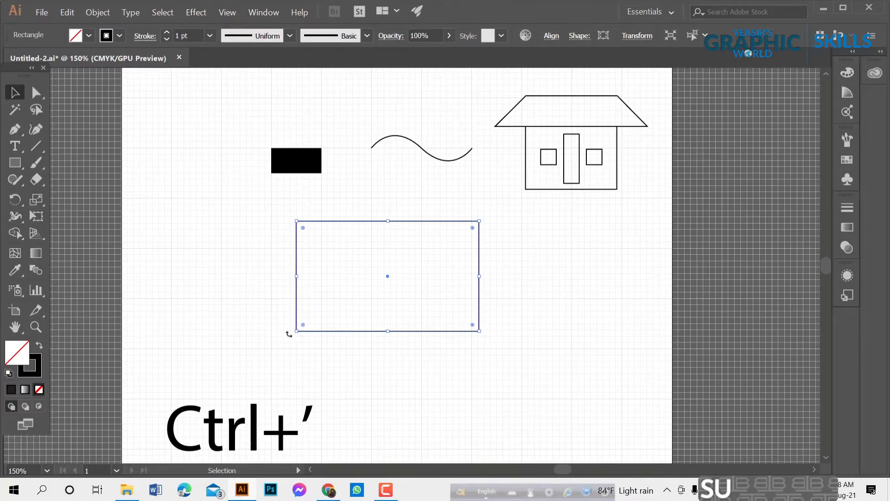
left_click(243, 278)
left_click(361, 224)
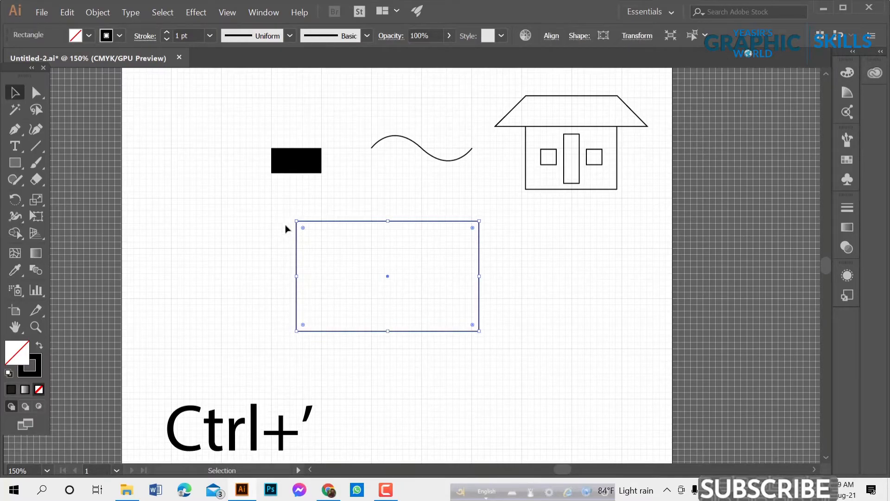
left_click(239, 259)
Add an anchor point on the large rectangle's top edge, right of centre at about X 464.7 pt, with the Add Anchor Point tool.
left_click(16, 134)
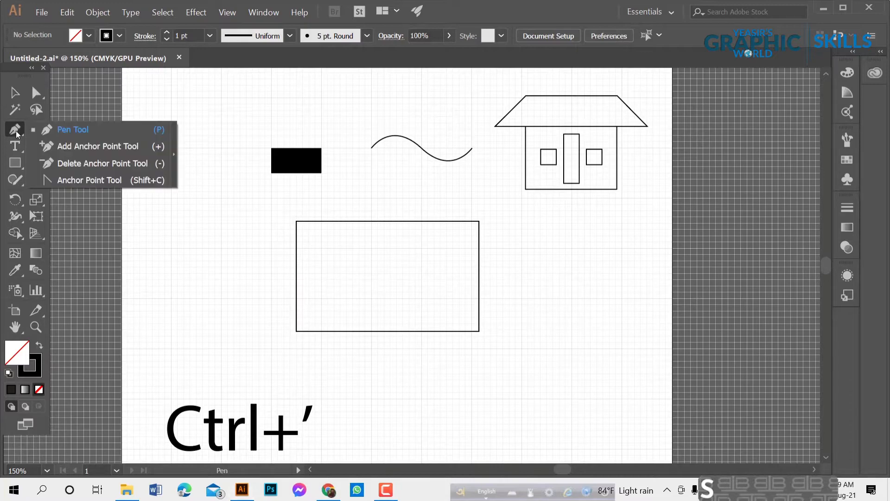
left_click(59, 149)
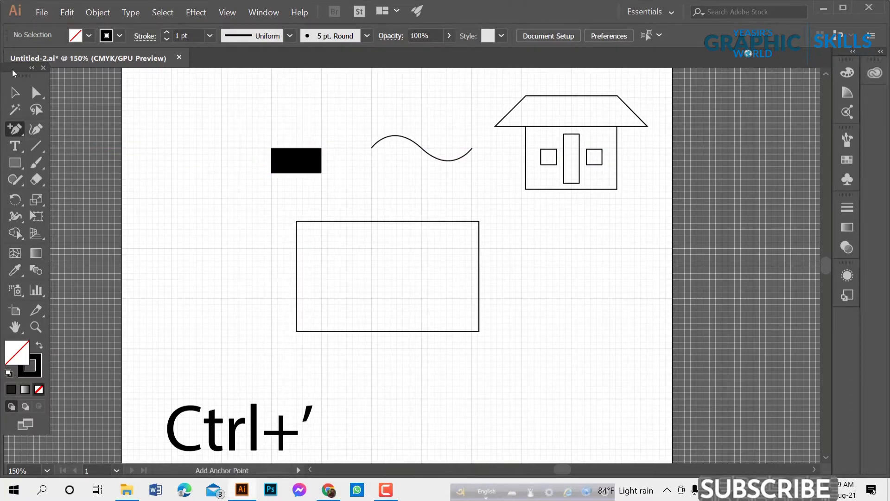
left_click(21, 98)
left_click(328, 221)
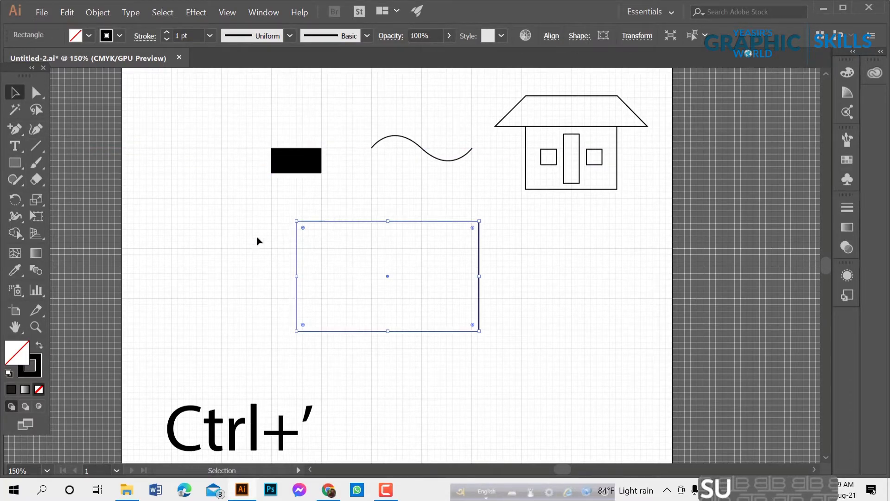
left_click(21, 133)
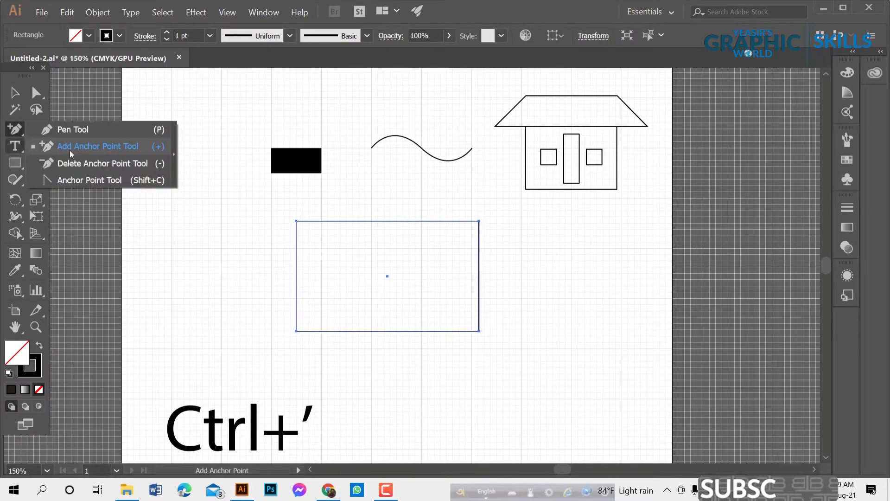
left_click(101, 149)
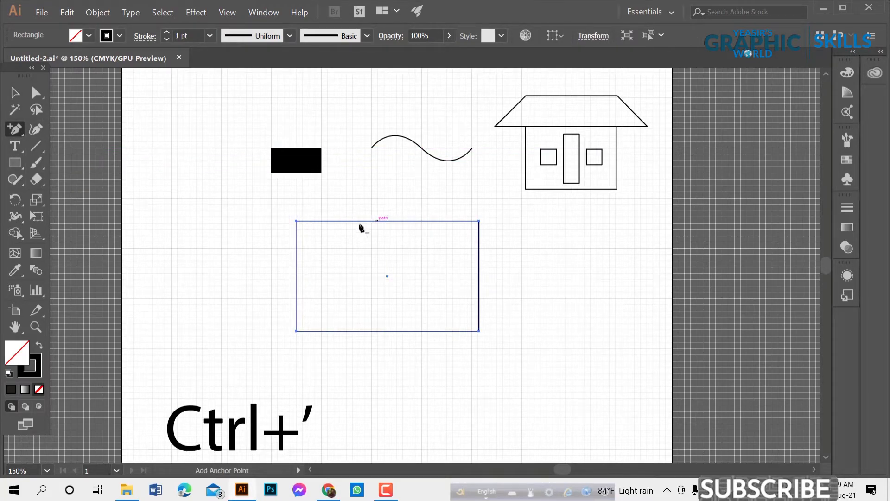
scroll(367, 224, "up", 2)
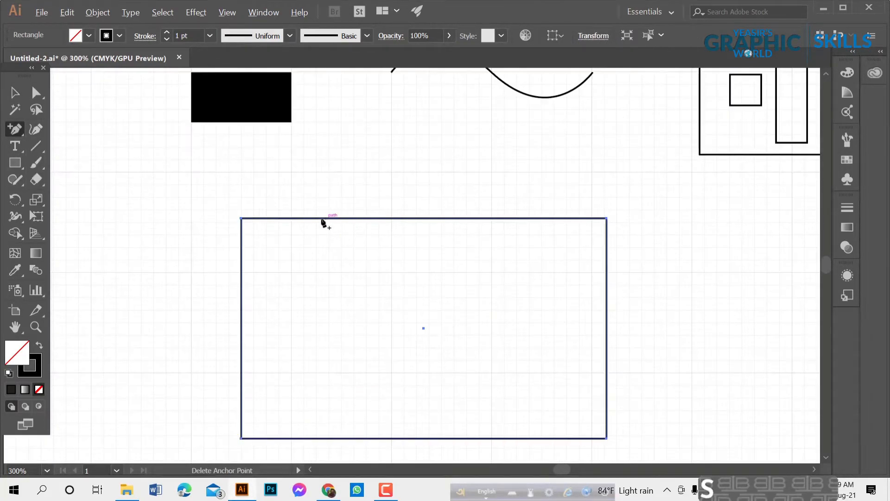
left_click(538, 220)
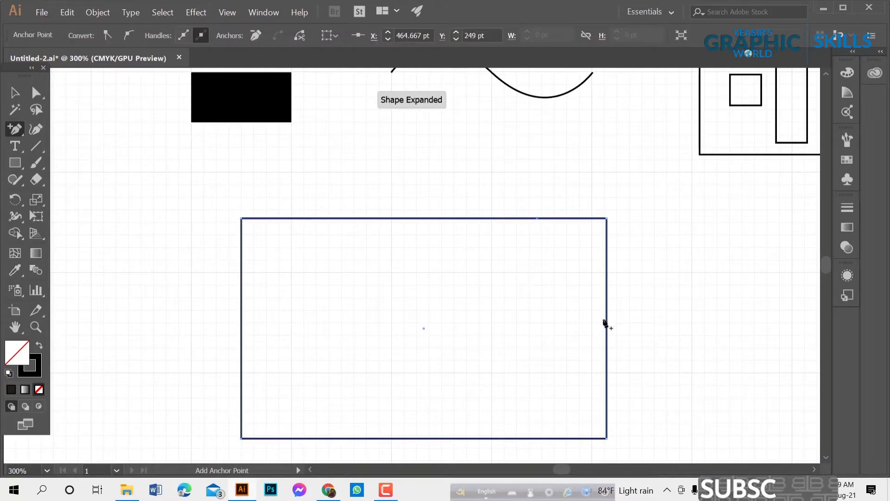
Examine the added anchor point on the rectangle's top edge up close.
scroll(558, 274, "up", 3)
scroll(417, 135, "down", 2)
key("v")
left_click(442, 227)
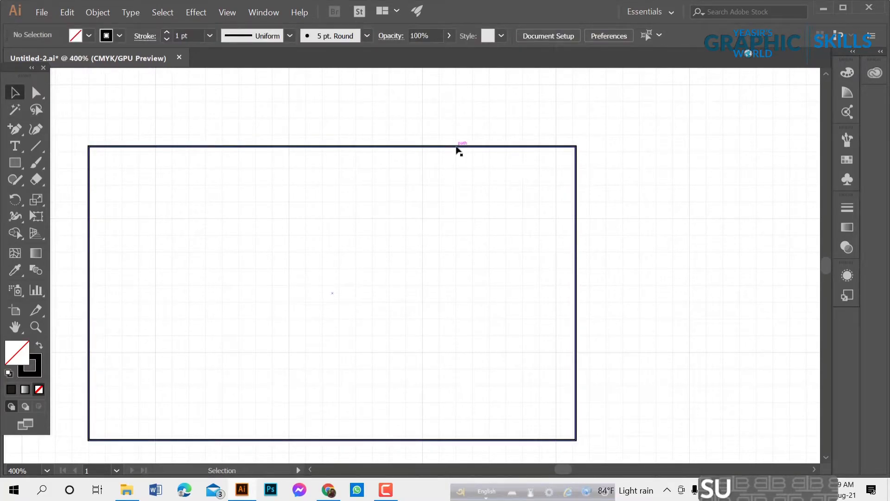
left_click(457, 147)
scroll(454, 159, "up", 3)
scroll(515, 125, "down", 3)
left_click_drag(493, 87, 546, 192)
left_click(545, 192)
scroll(506, 131, "up", 3)
scroll(449, 115, "down", 3)
left_click(438, 119)
left_click(18, 129)
scroll(500, 124, "up", 8)
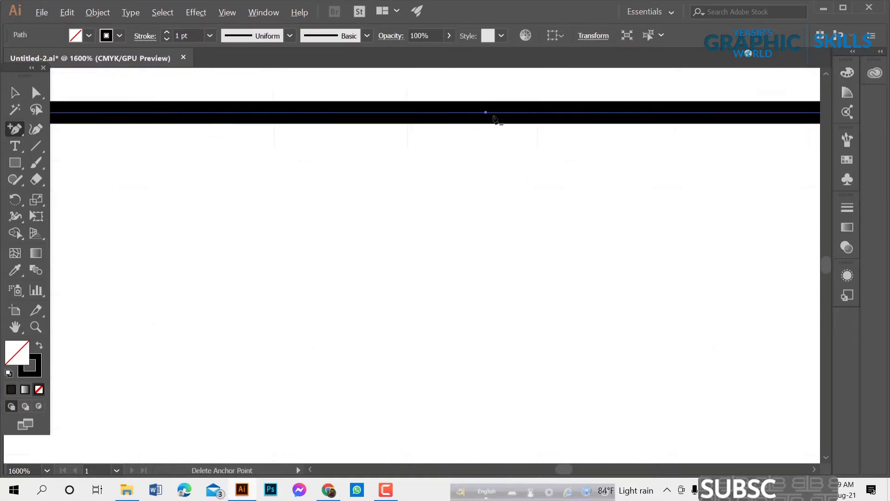
Move the added anchor point up to about X 448.5 pt, Y 211 pt with the Direct Selection tool, forming an off-centre peak, and deselect it.
left_click(13, 93)
left_click(36, 93)
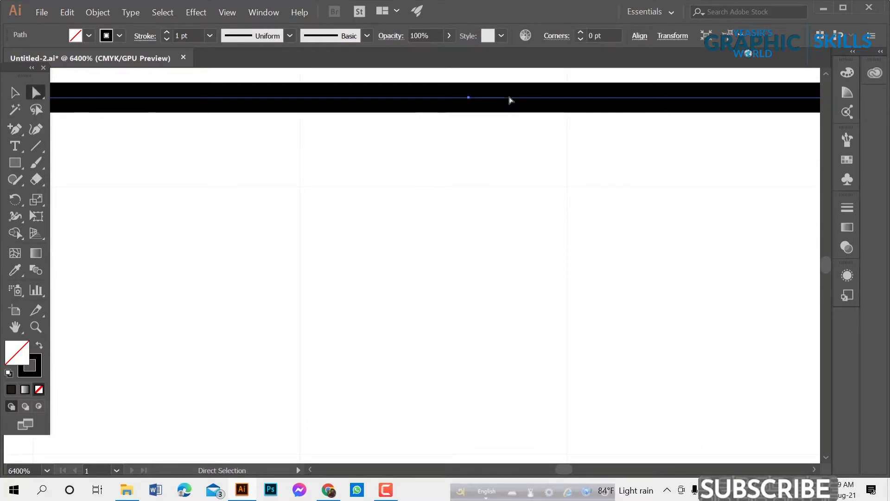
scroll(510, 127, "down", 3)
left_click_drag(498, 112, 483, 138)
scroll(518, 234, "down", 5)
left_click(529, 163)
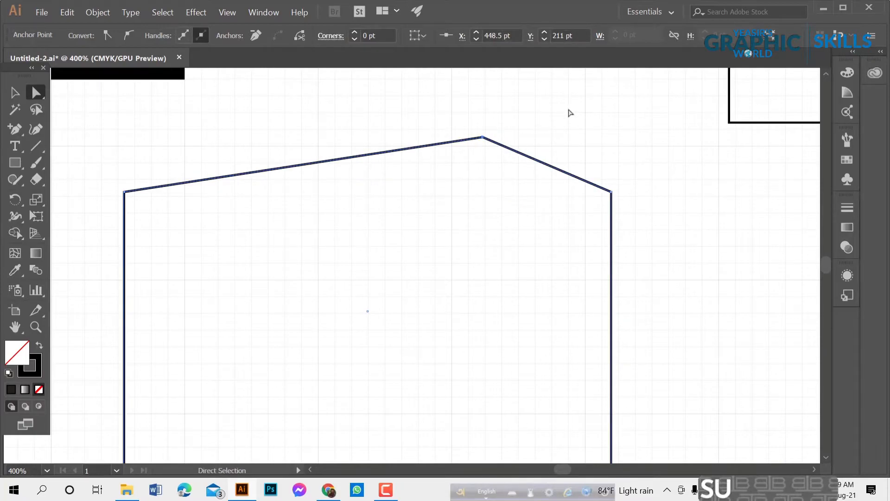
left_click(572, 115)
scroll(575, 117, "down", 2)
left_click(463, 136)
left_click_drag(11, 133, 70, 153)
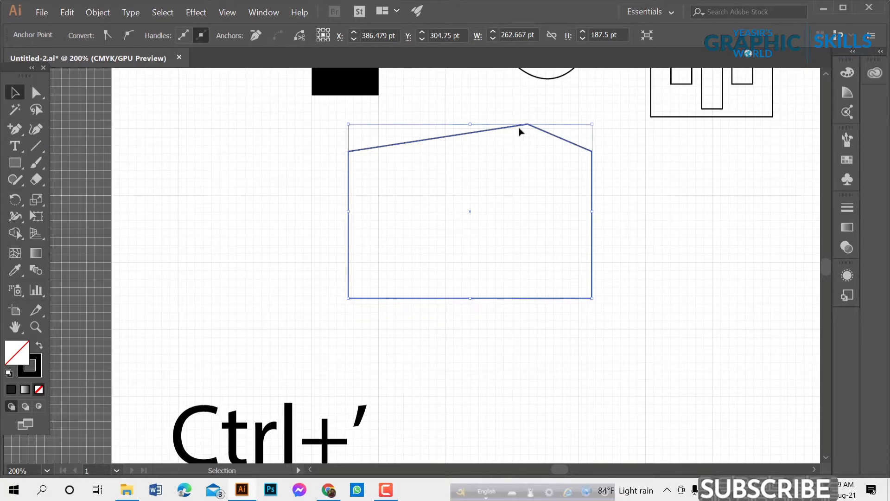
scroll(527, 126, "up", 2)
scroll(527, 125, "down", 2)
scroll(539, 196, "up", 1)
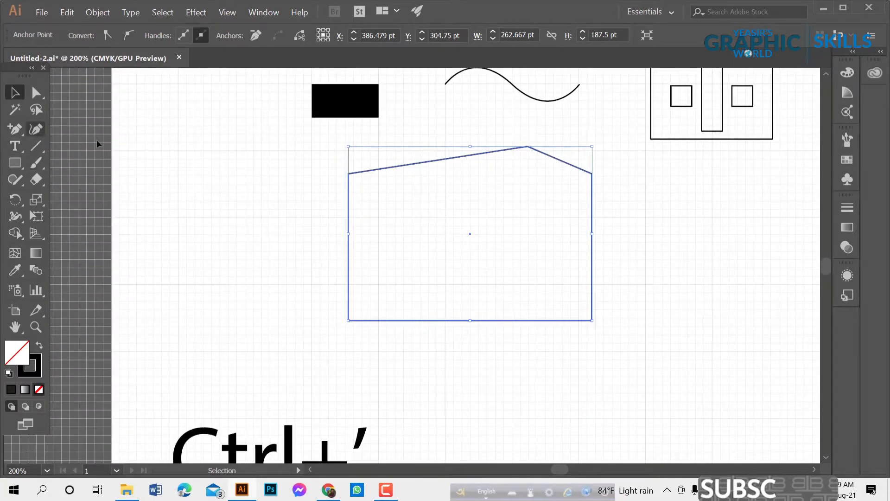
left_click(347, 194)
left_click(314, 194)
Delete the peaked shape's upper-right and upper-left corner points with the Delete Anchor Point tool, and undo both deletions.
left_click(434, 163)
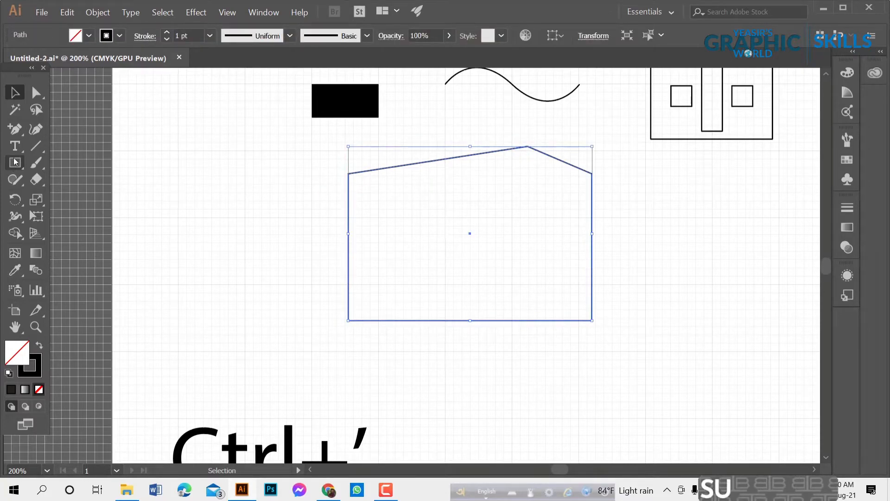
left_click(19, 137)
left_click(64, 163)
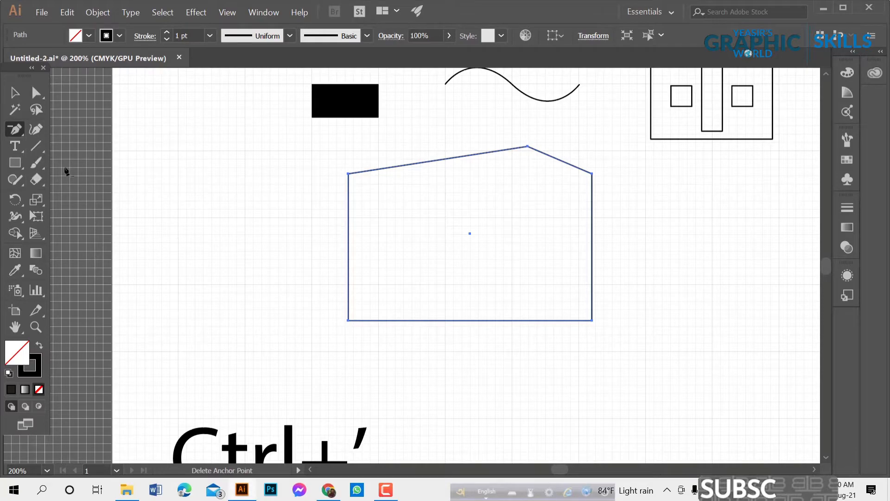
left_click(593, 173)
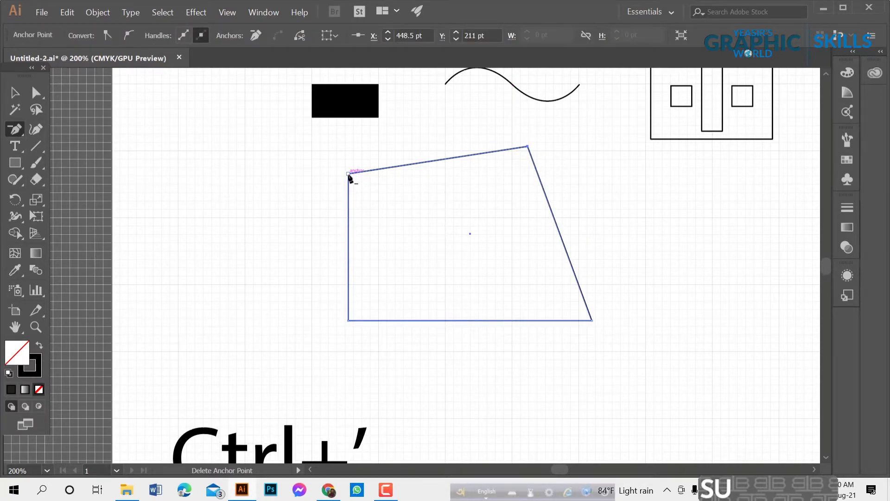
left_click(349, 175)
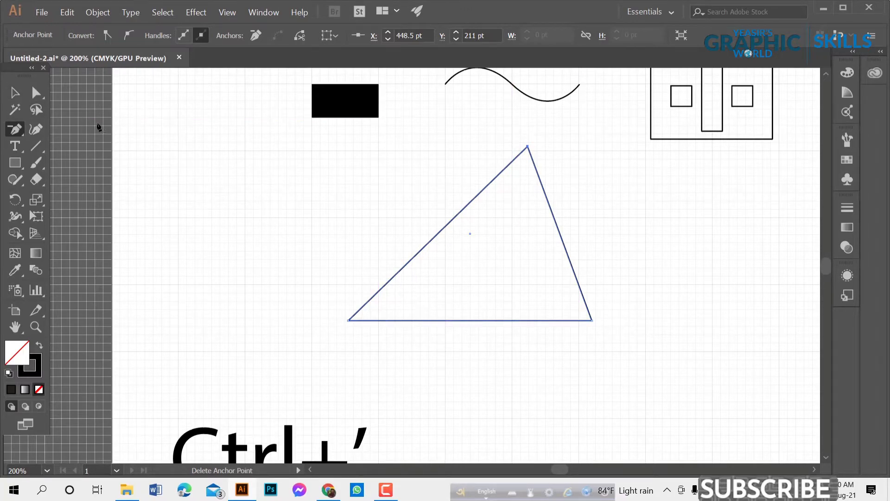
key("ctrl+z")
key("ctrl+z")
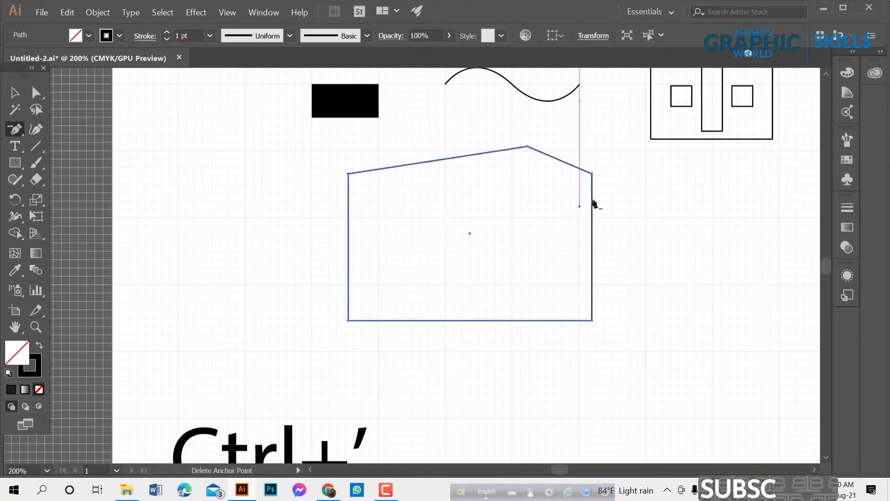
Delete the shape's upper-right corner and peak anchor points to leave a right triangle, and deselect it.
left_click(592, 174)
left_click(527, 147)
left_click(21, 88)
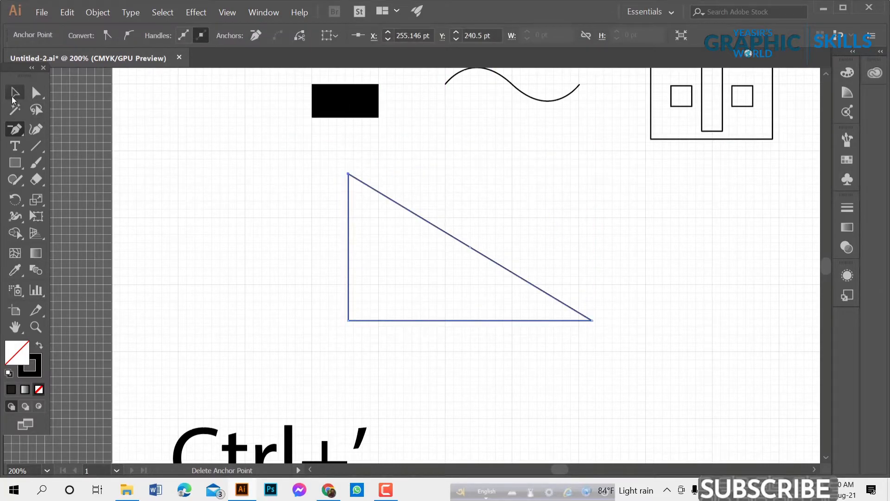
left_click(242, 185)
key("ctrl+1")
scroll(503, 286, "up", 1)
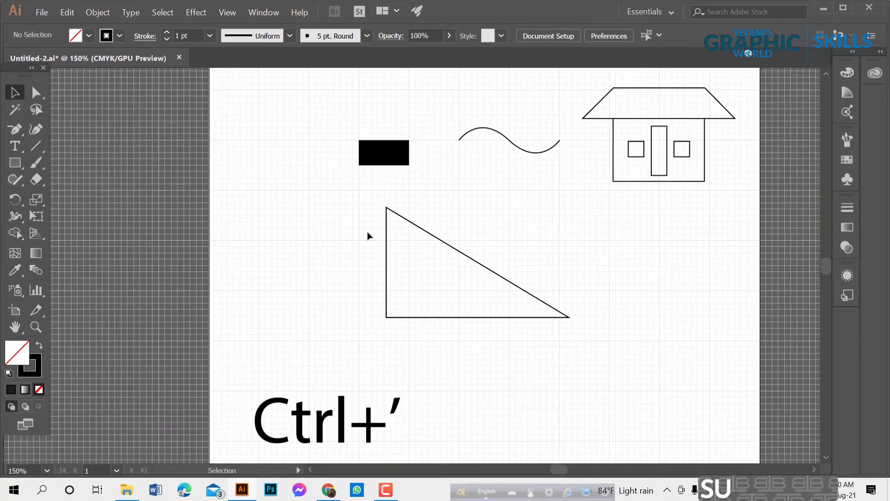
Scale the right triangle down proportionally to about 0.9 grid squares wide and place it to the upper left of the black rectangle.
left_click(18, 133)
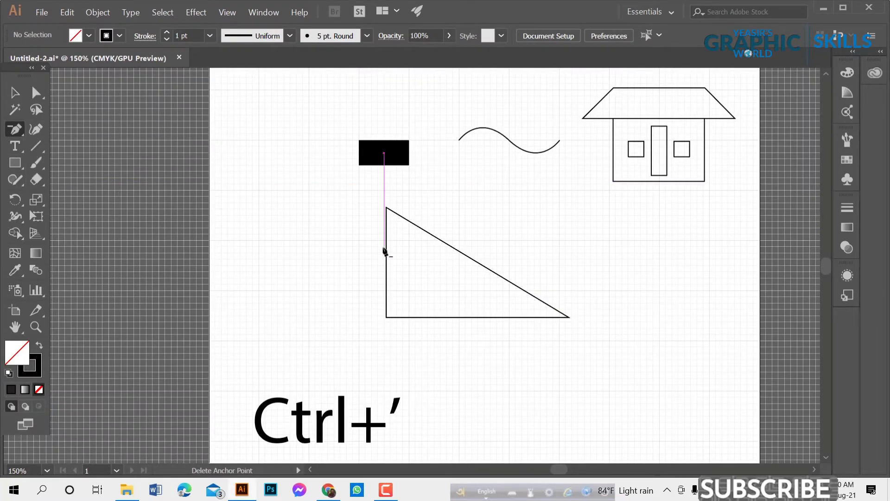
left_click(15, 92)
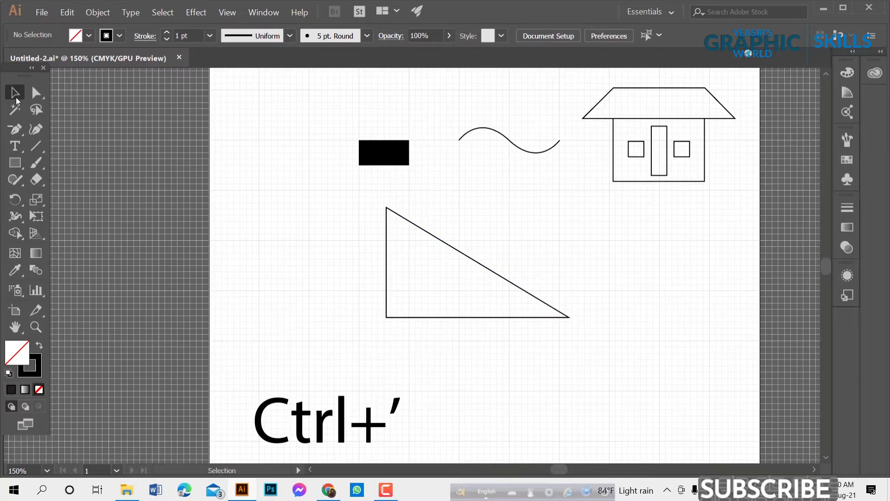
left_click(564, 322)
left_click_drag(568, 317, 431, 295)
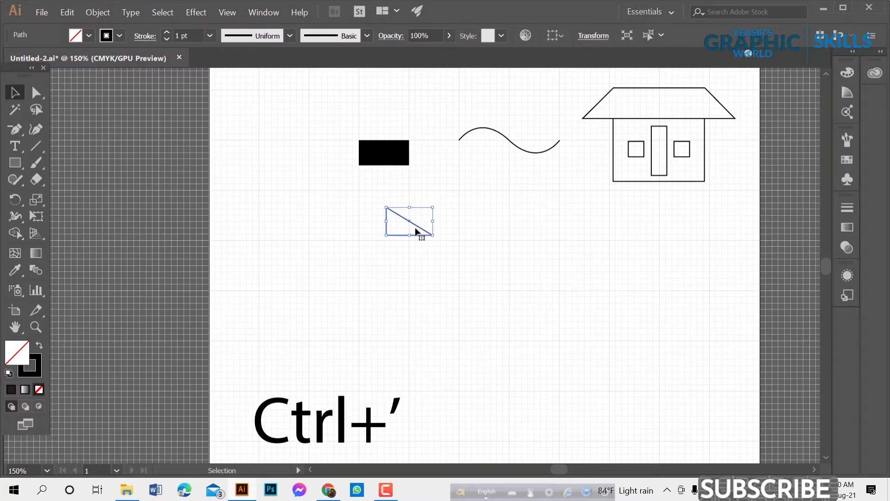
left_click_drag(416, 228, 288, 132)
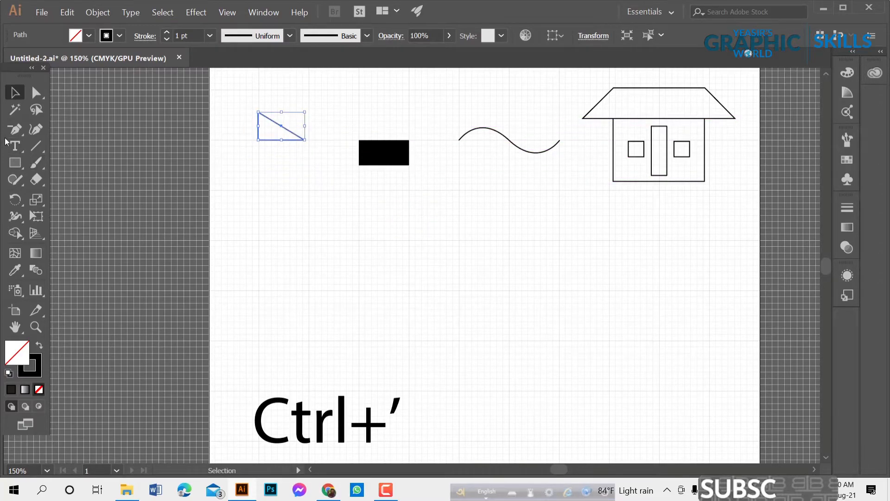
left_click(16, 131)
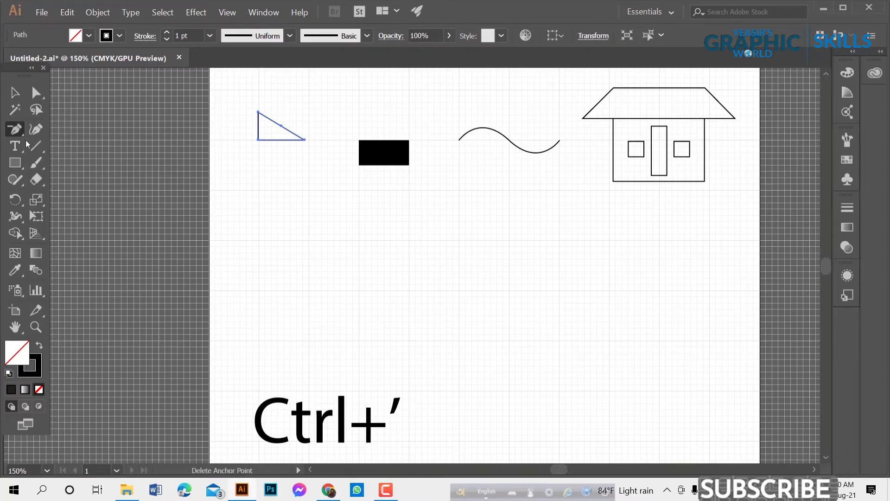
scroll(519, 306, "up", 13)
scroll(349, 255, "down", 14)
scroll(125, 211, "down", 2)
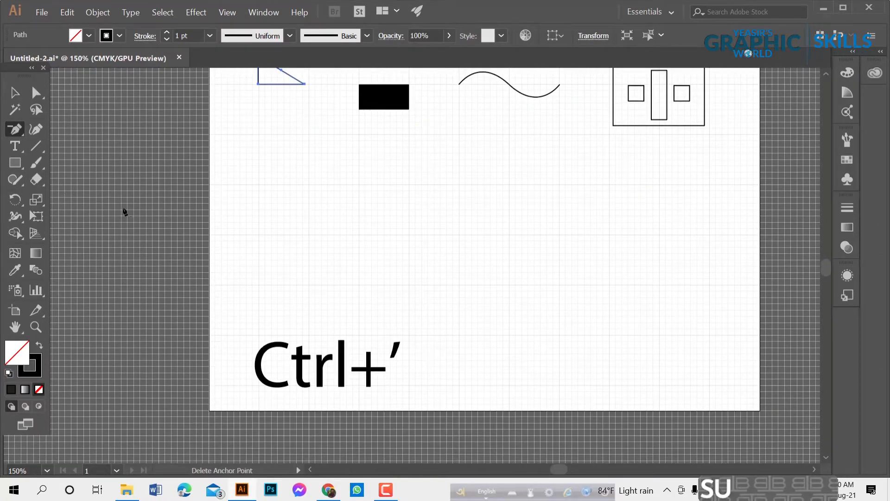
scroll(278, 259, "up", 3)
scroll(421, 315, "up", 7)
scroll(422, 318, "up", 4)
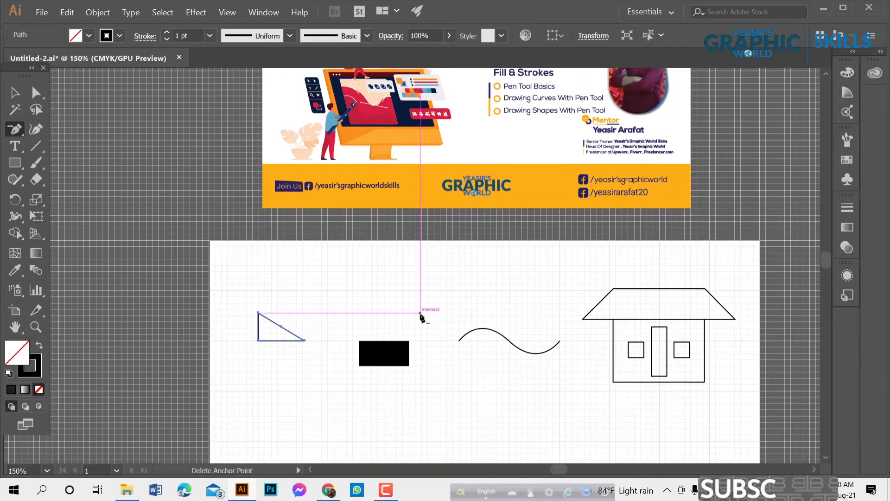
scroll(422, 318, "down", 10)
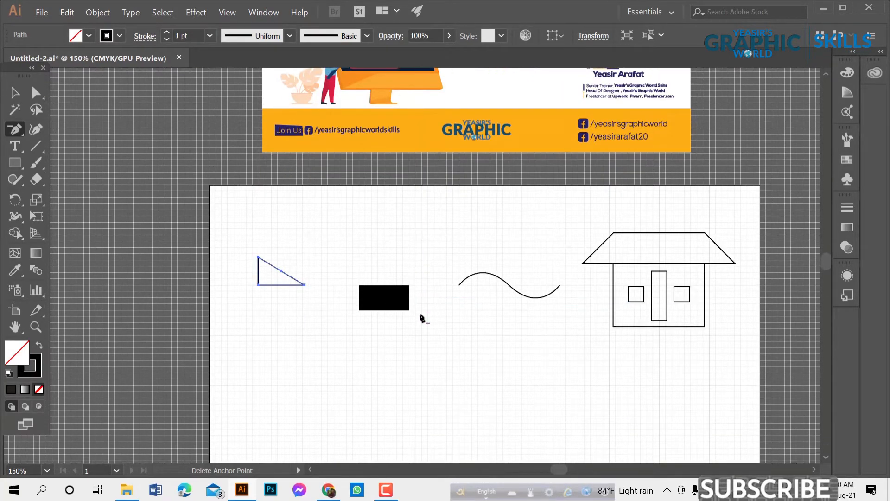
scroll(308, 247, "down", 1)
scroll(394, 203, "up", 4)
scroll(450, 126, "up", 2)
scroll(454, 130, "down", 2)
scroll(352, 322, "down", 1)
scroll(358, 325, "up", 1)
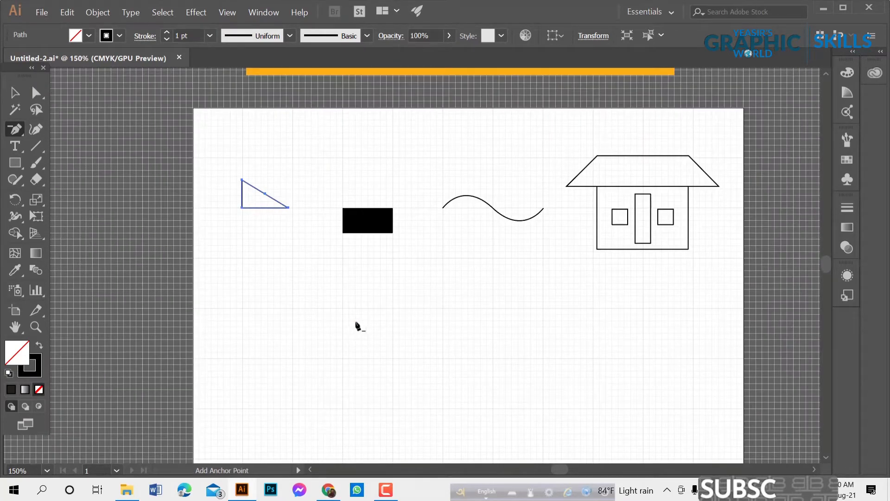
scroll(372, 314, "down", 3)
scroll(420, 267, "up", 1)
scroll(324, 232, "down", 1)
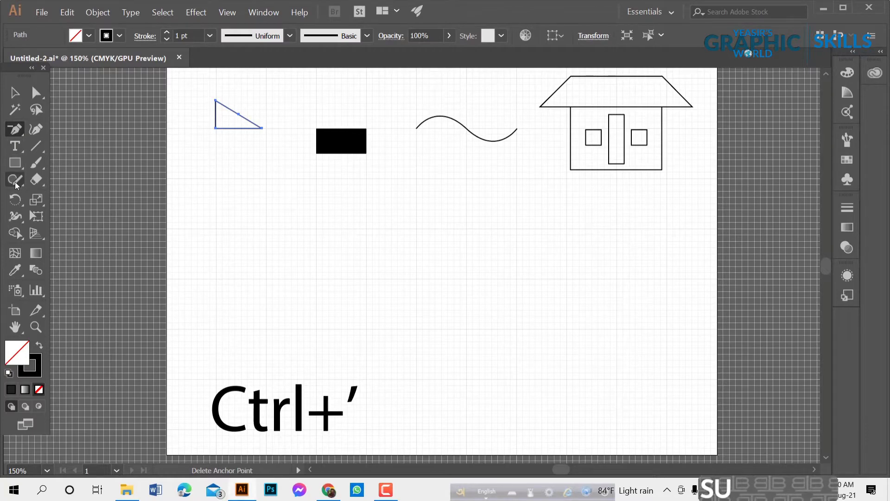
Draw an unfilled circle about two grid squares in diameter below the wave with the Ellipse tool, and deselect it.
left_click(19, 167)
left_click(78, 196)
left_click_drag(418, 200, 517, 298)
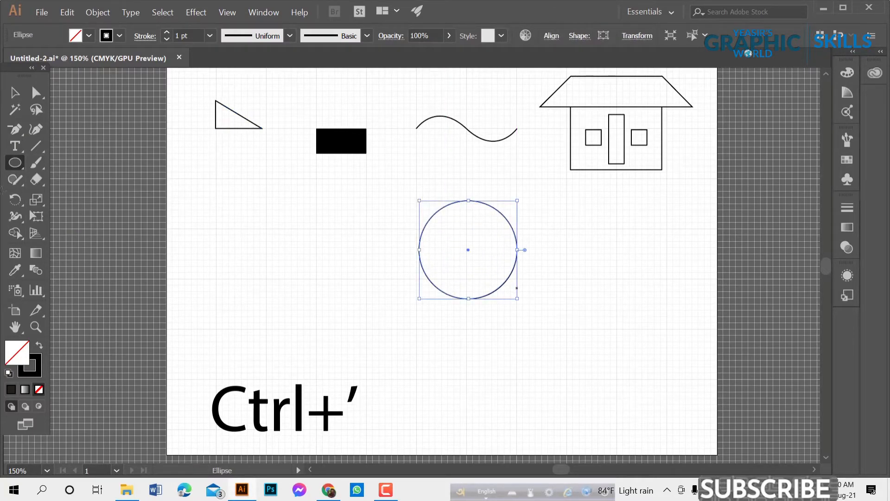
left_click(15, 93)
left_click(329, 298)
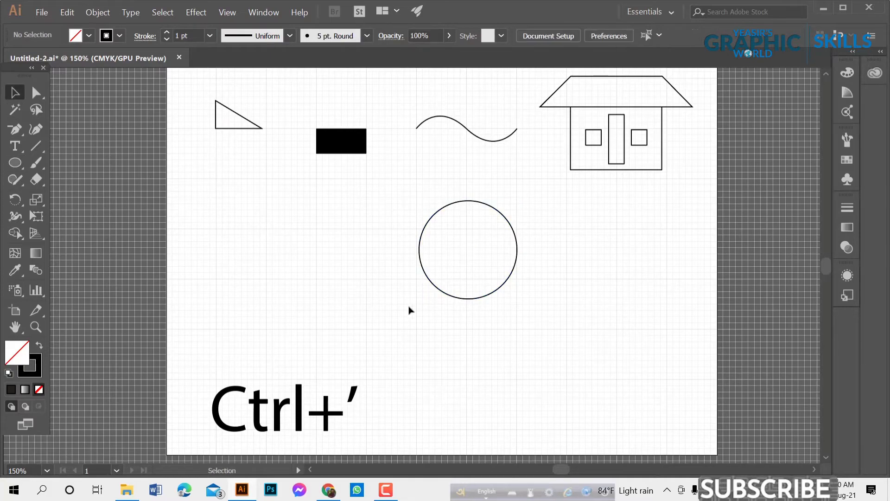
Convert the circle's bottom anchor point to a corner with the Anchor Point tool, giving the circle a pointed bottom.
left_click(429, 279)
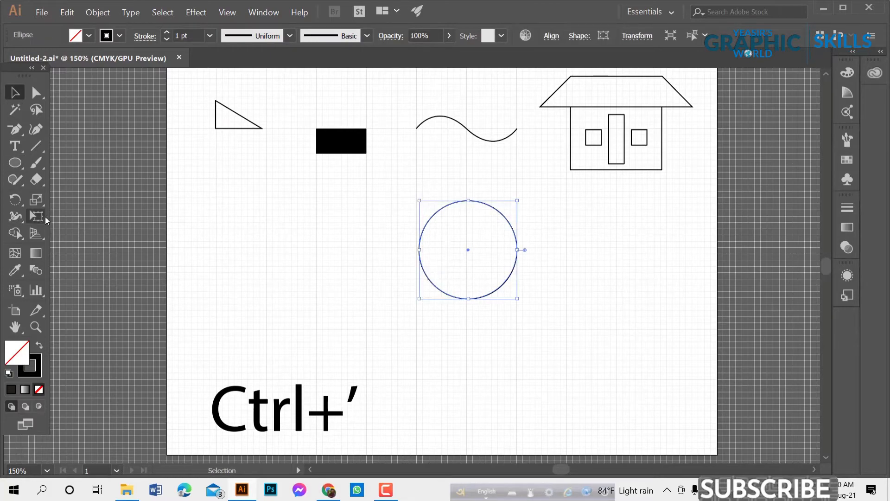
left_click(17, 131)
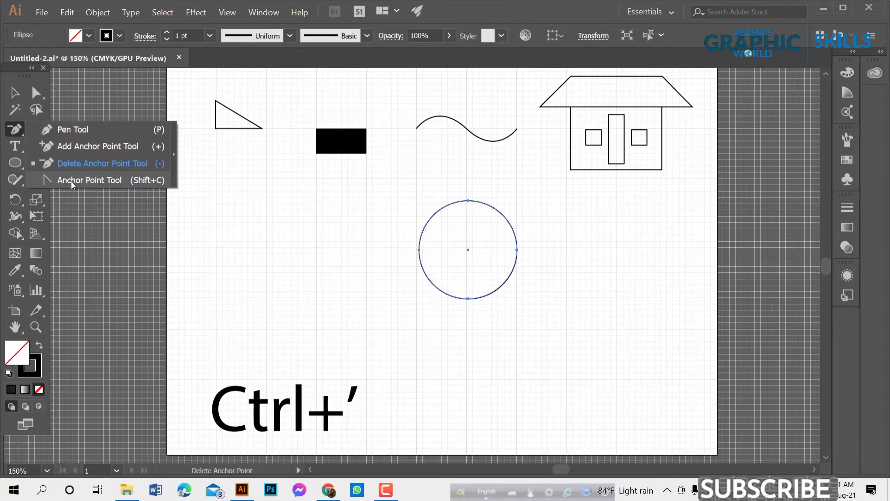
left_click(71, 181)
scroll(471, 285, "up", 3)
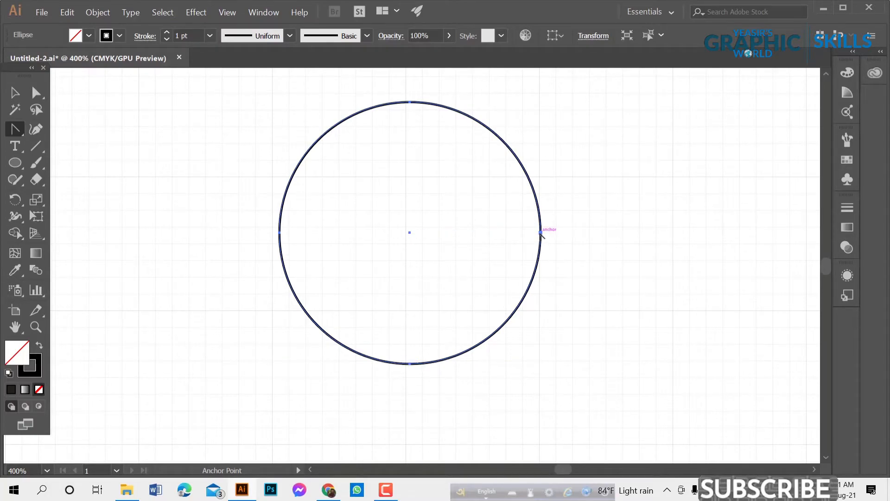
left_click(409, 364)
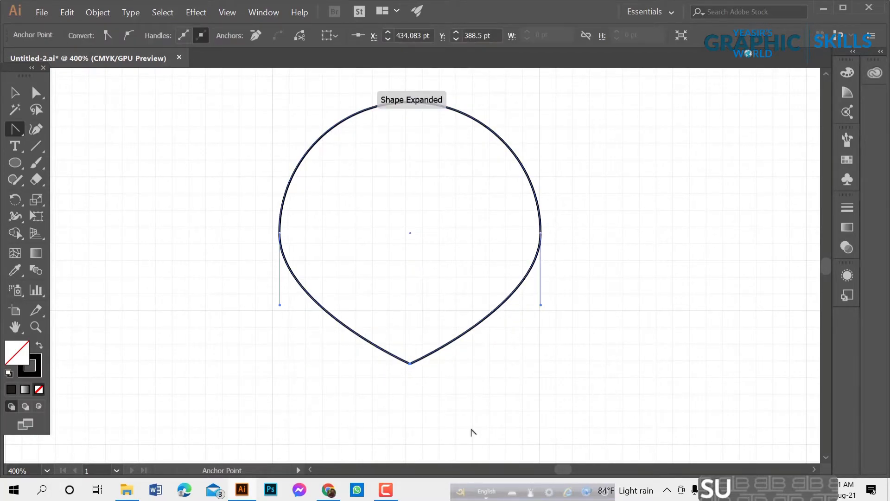
Convert the shape's right, left and top anchor points to corners with the Anchor Point tool, and undo these three conversions.
scroll(455, 143, "down", 1)
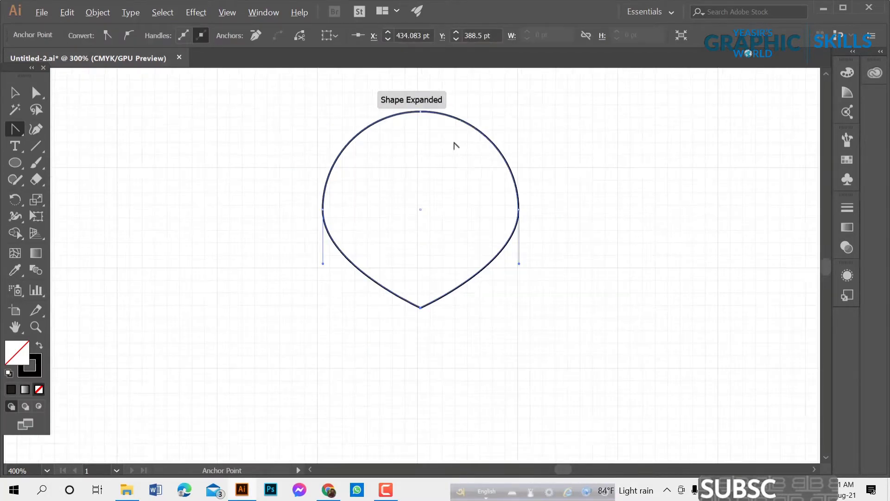
left_click(519, 209)
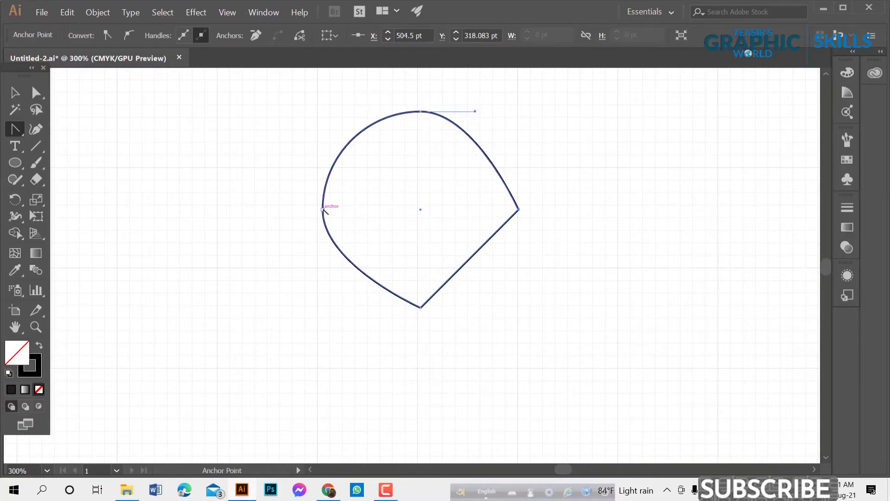
left_click(323, 210)
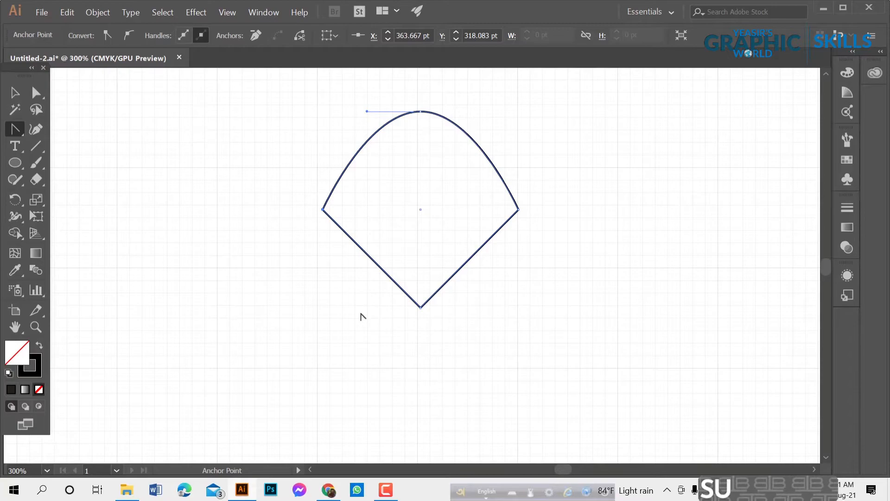
left_click(420, 112)
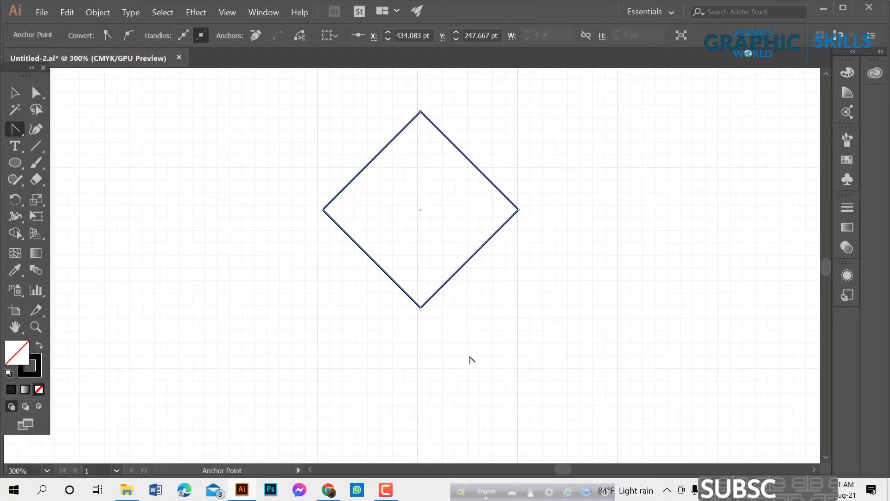
key("ctrl+z")
key("ctrl+z")
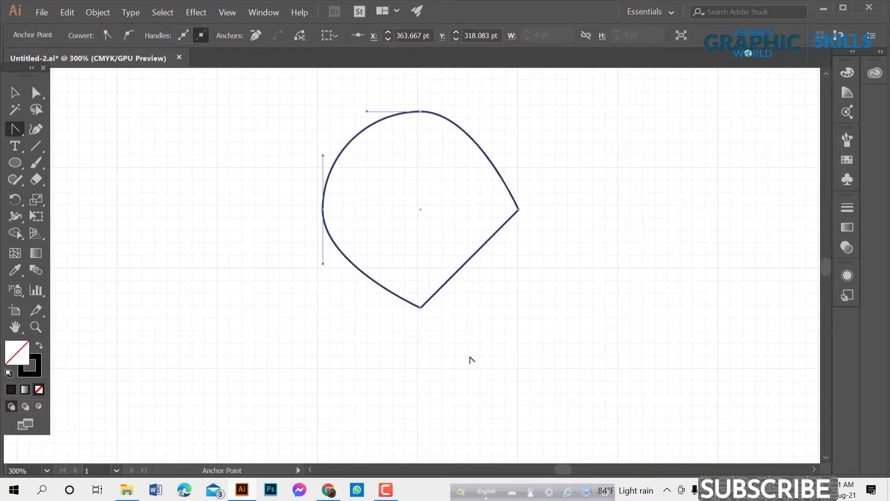
key("ctrl+z")
key("ctrl+z")
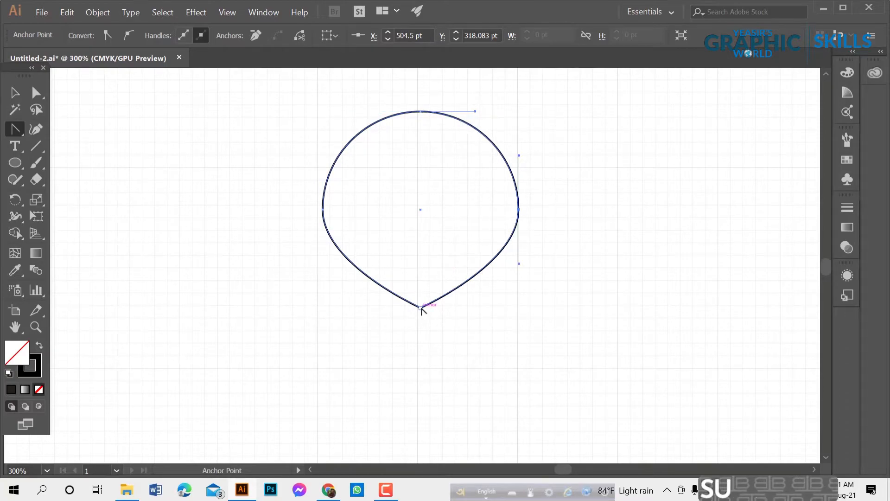
Try pulling curve handles out of the bottom anchor point to the right and to the left, returning it to a corner after each attempt.
left_click_drag(421, 309, 630, 305)
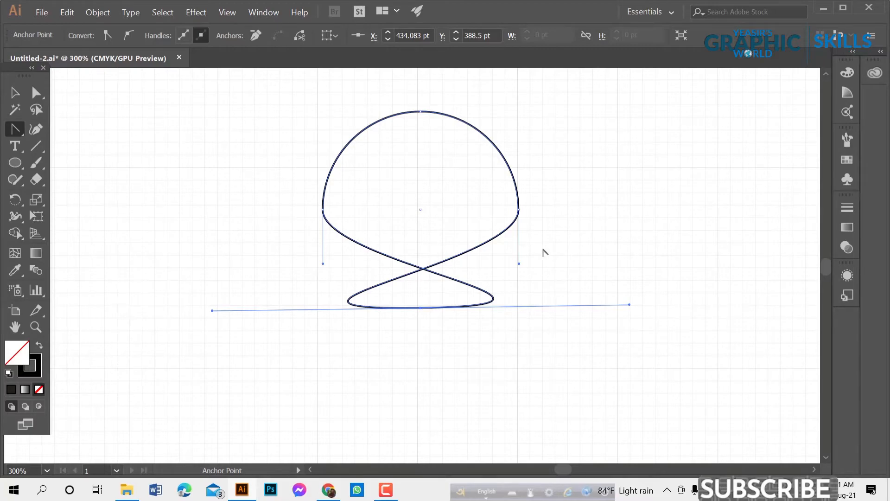
left_click(421, 307)
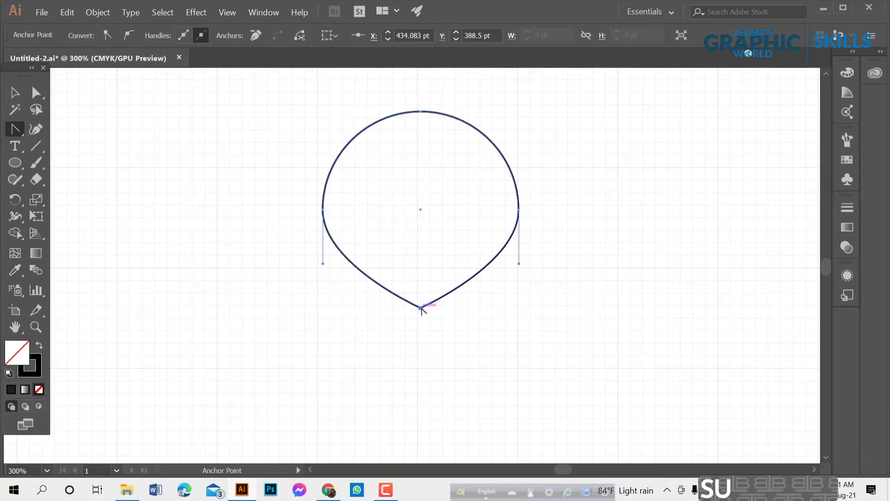
left_click_drag(421, 307, 181, 314)
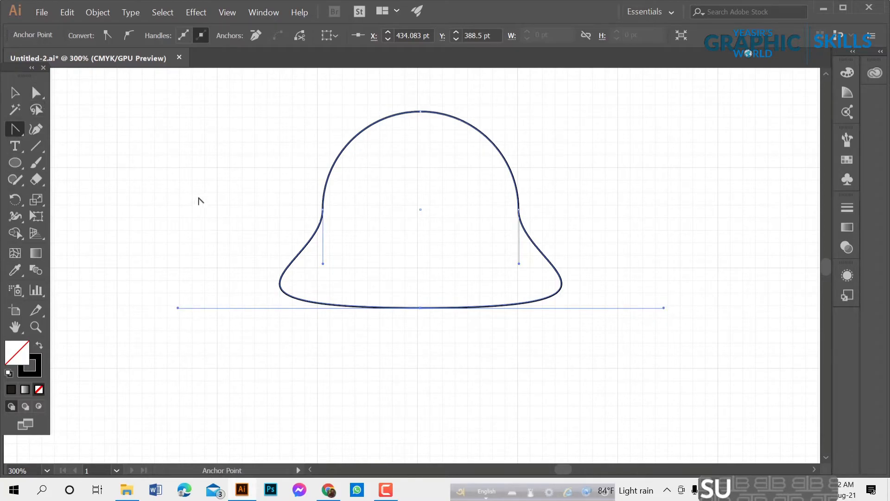
key("ctrl+z")
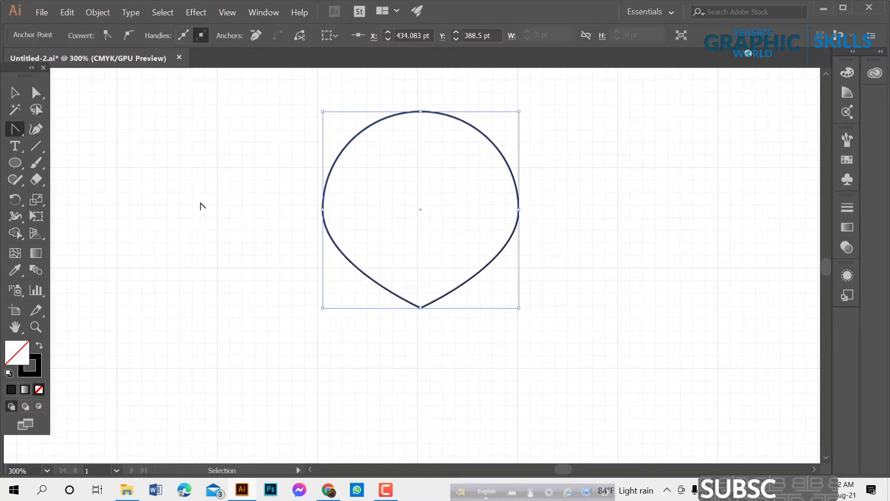
Review the anchor point tools grouped with the Pen tool, and switch to the Selection tool.
scroll(351, 210, "down", 2)
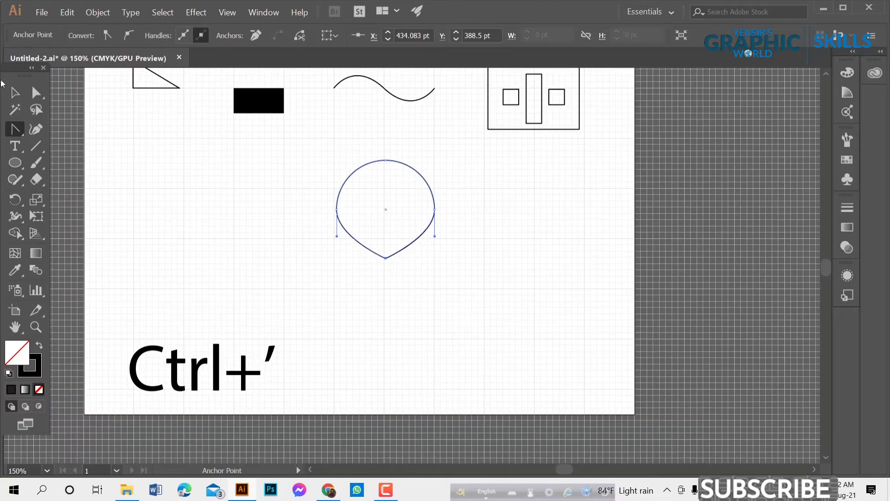
left_click_drag(18, 133, 79, 187)
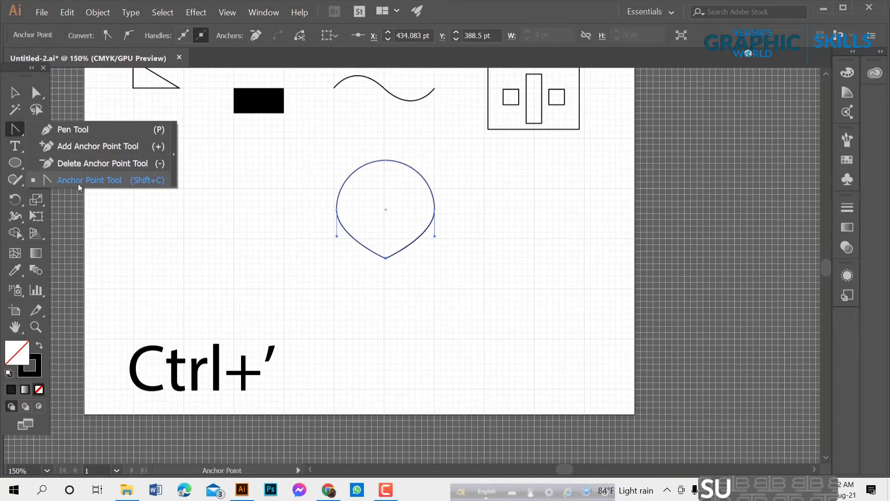
key("v")
scroll(299, 231, "up", 1)
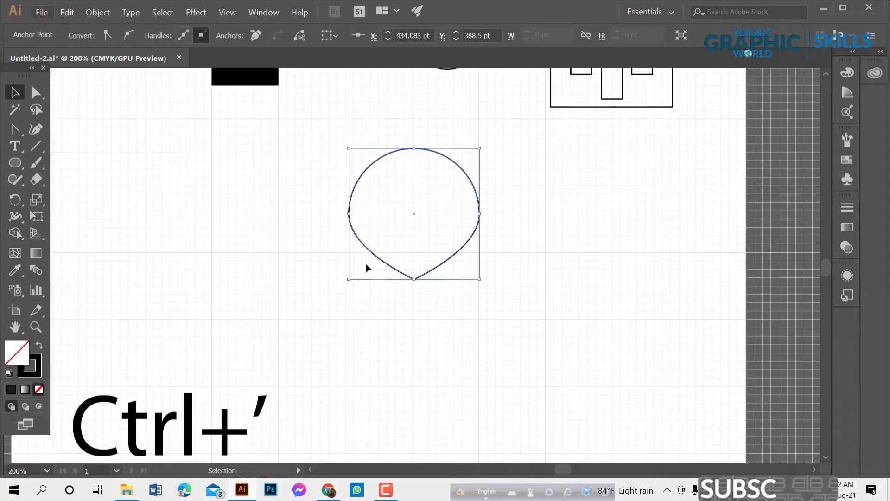
scroll(523, 322, "down", 2)
scroll(513, 311, "up", 1)
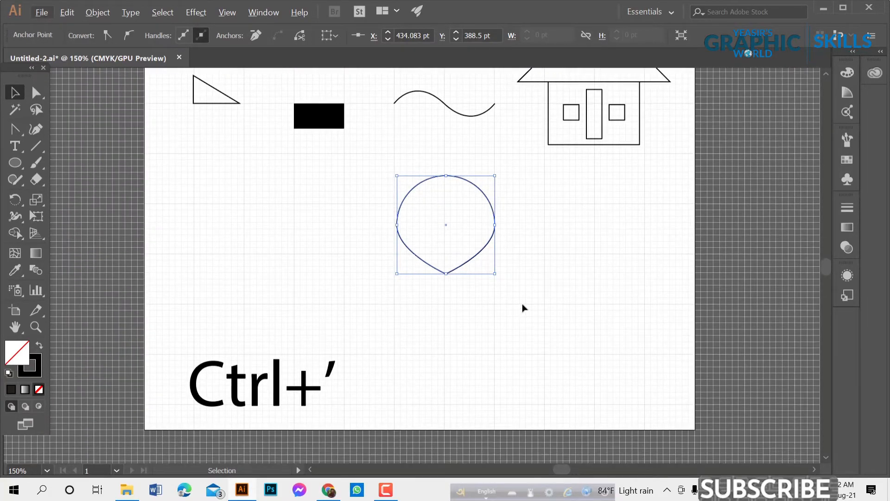
scroll(532, 283, "up", 1)
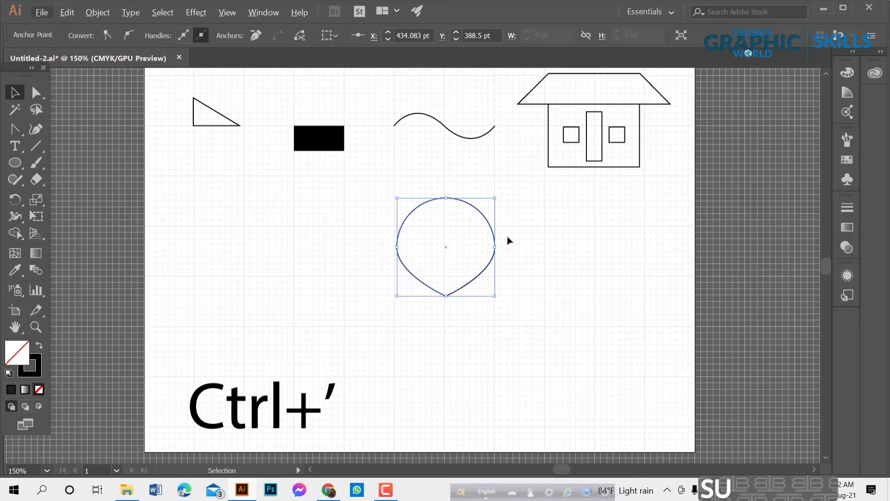
scroll(463, 218, "up", 2)
scroll(423, 195, "down", 1)
scroll(425, 196, "down", 4)
scroll(430, 196, "up", 2)
scroll(459, 211, "up", 2)
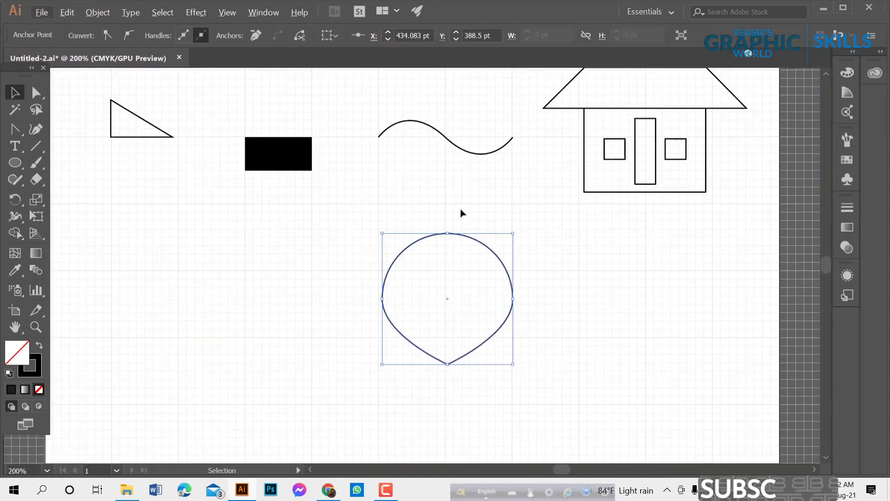
scroll(396, 207, "down", 1)
scroll(397, 210, "down", 1)
scroll(396, 210, "up", 1)
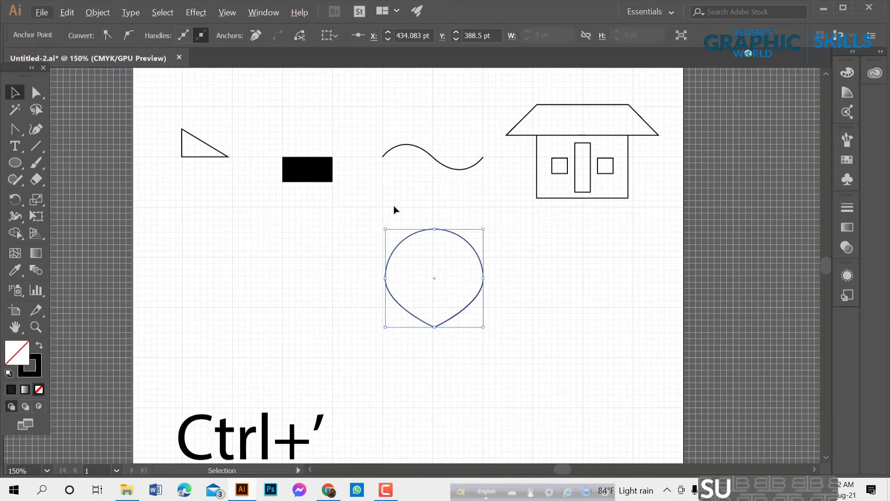
Deselect the round shape with the pointed bottom, reselect it with a marquee, and clear the selection again.
left_click(419, 253)
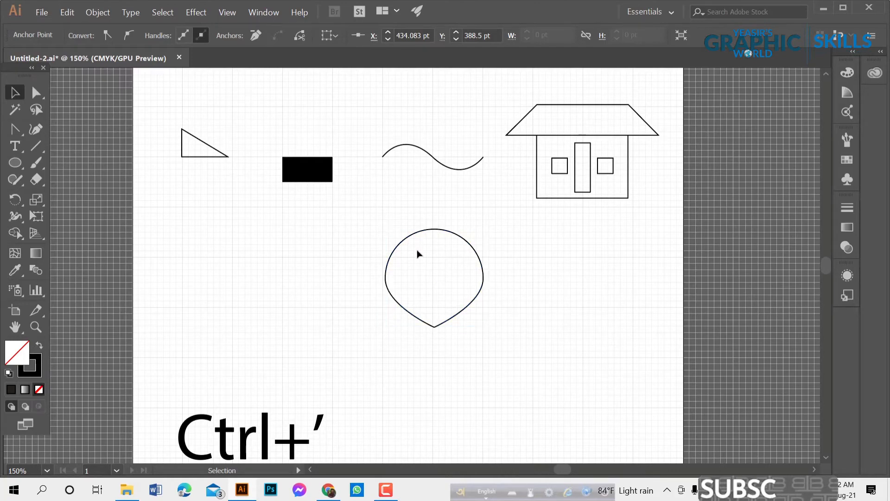
left_click_drag(363, 248, 417, 293)
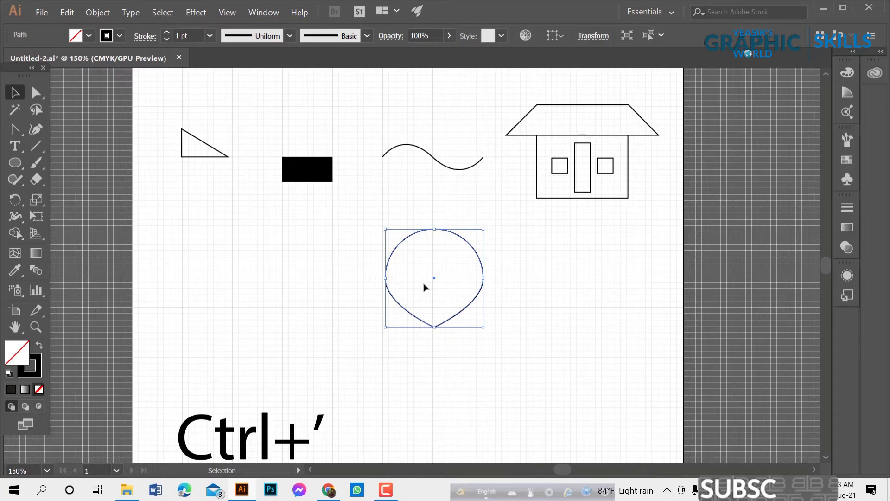
left_click(361, 273)
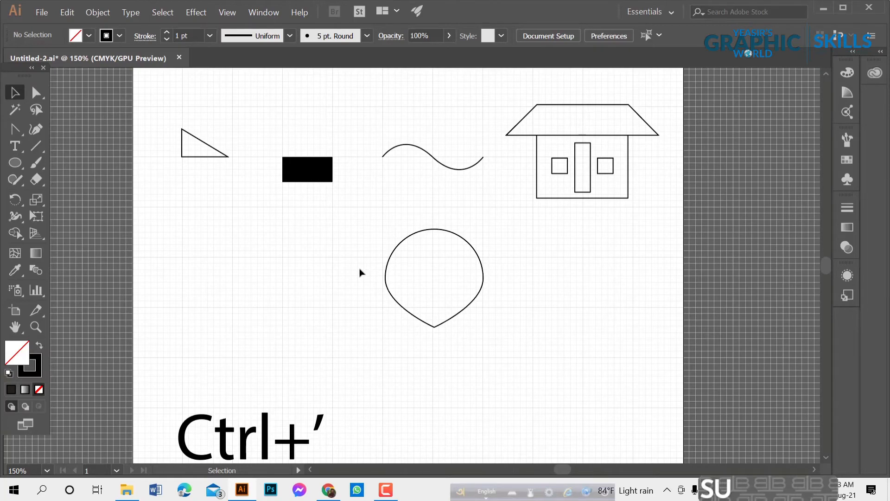
scroll(367, 274, "down", 1)
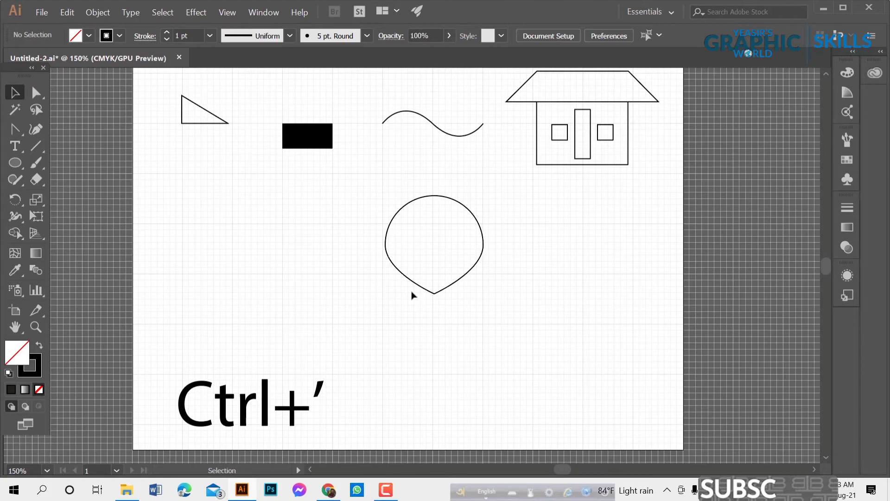
scroll(412, 295, "up", 1)
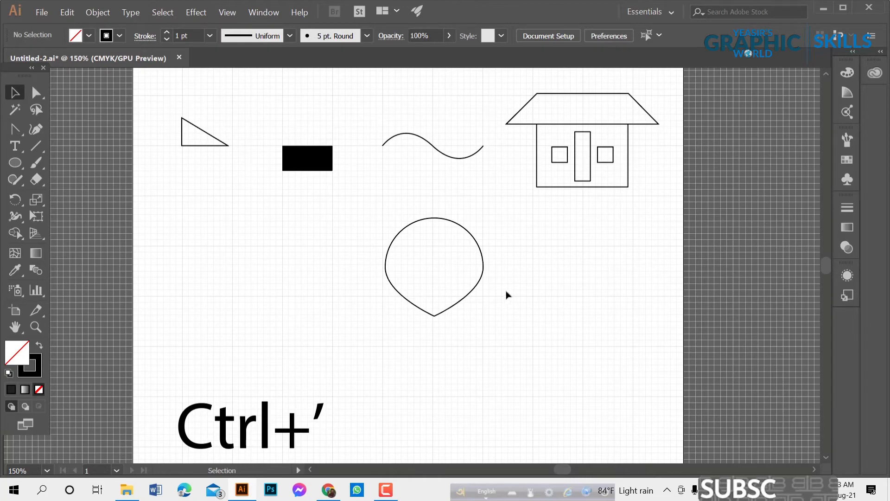
scroll(508, 292, "down", 1)
scroll(508, 292, "up", 1)
scroll(509, 291, "down", 1)
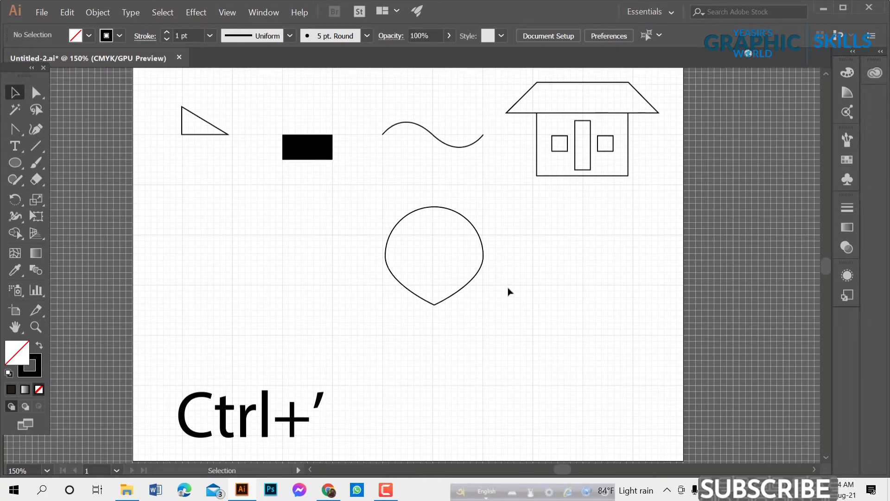
scroll(509, 292, "down", 1)
scroll(509, 290, "down", 1)
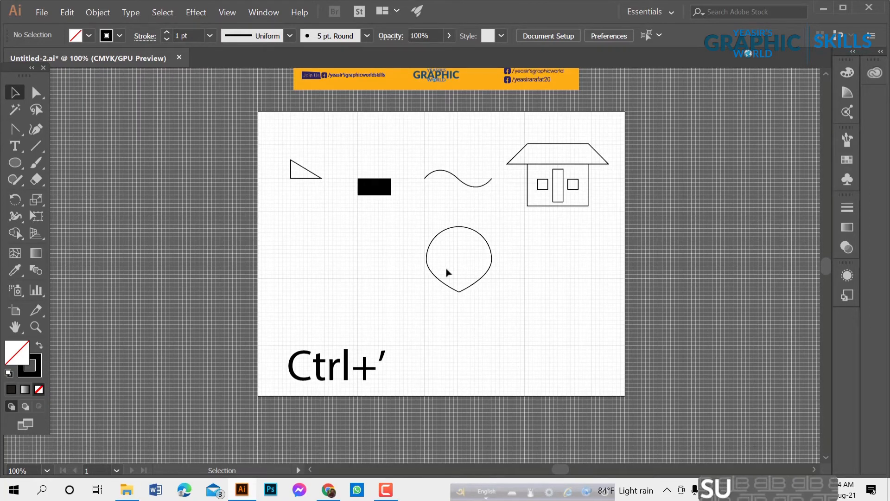
scroll(448, 272, "down", 1)
scroll(448, 273, "up", 2)
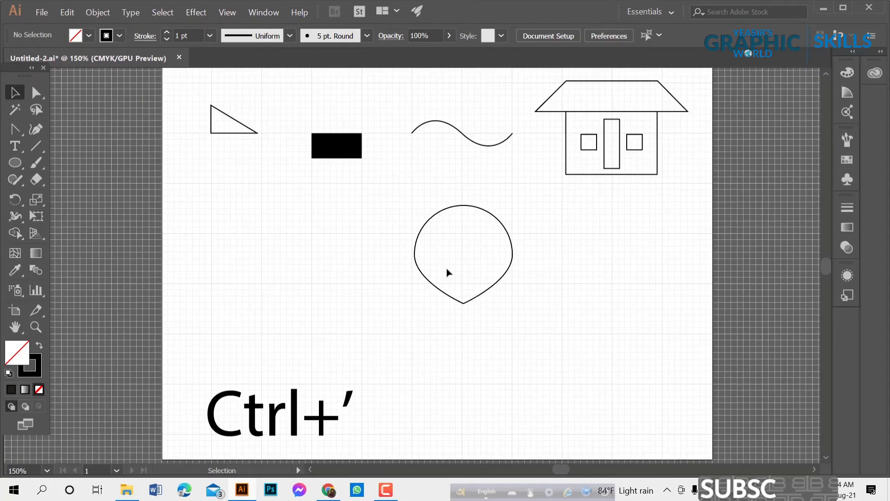
Examine the three reference car drawings placed outside the artboard.
scroll(448, 271, "down", 3)
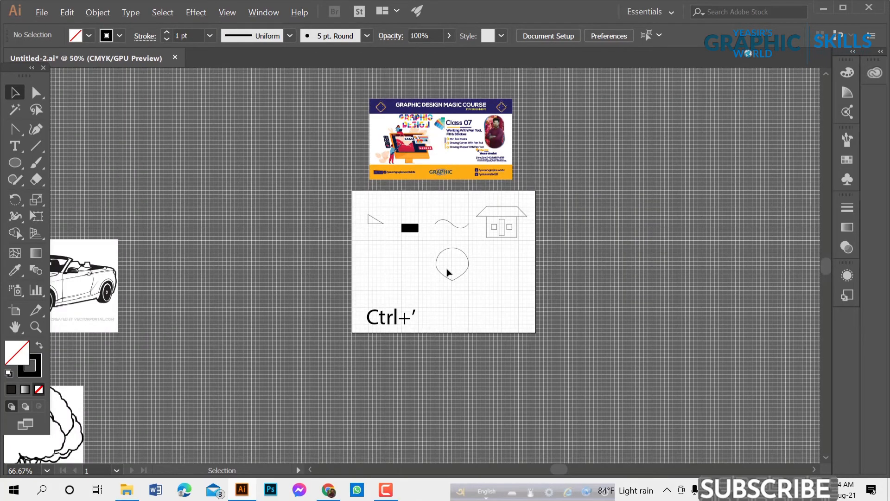
left_click_drag(318, 280, 463, 247)
left_click_drag(329, 311, 402, 304)
left_click_drag(272, 189, 315, 223)
left_click_drag(203, 162, 293, 189)
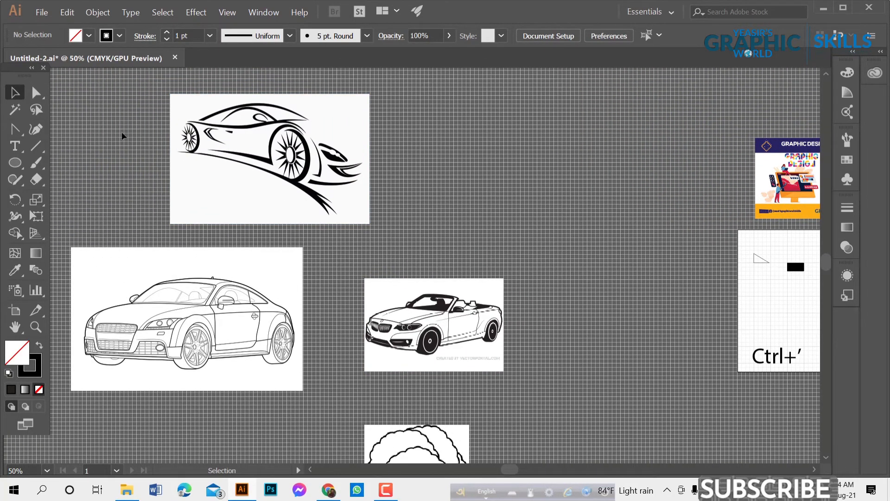
scroll(122, 135, "up", 1)
scroll(223, 175, "down", 1)
scroll(203, 179, "down", 1)
left_click_drag(202, 179, 240, 193)
scroll(242, 192, "up", 2)
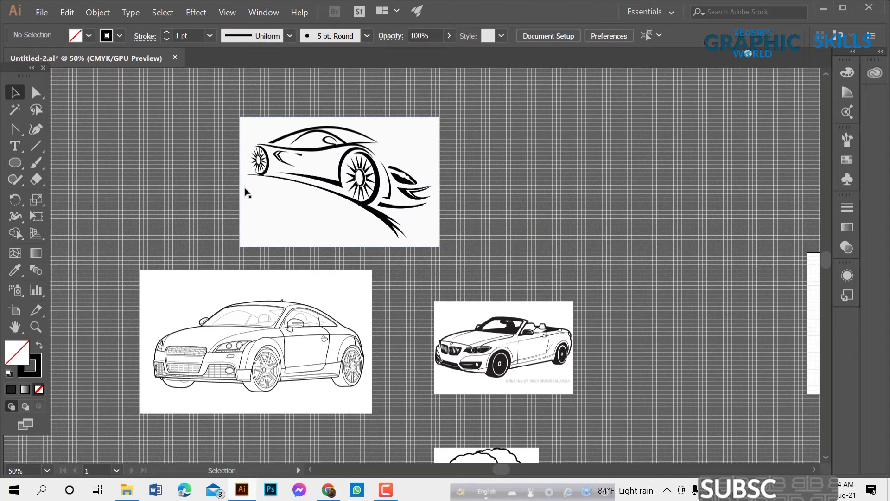
scroll(245, 190, "up", 1)
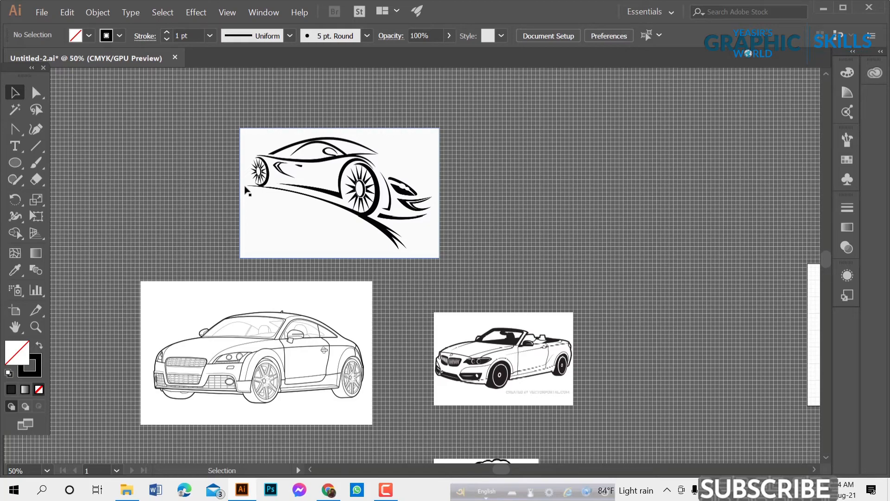
scroll(247, 190, "down", 1)
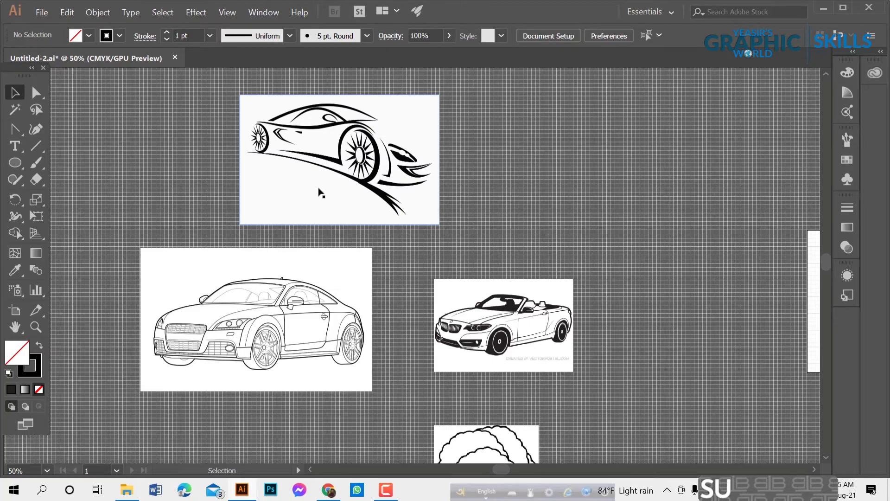
scroll(321, 192, "down", 1)
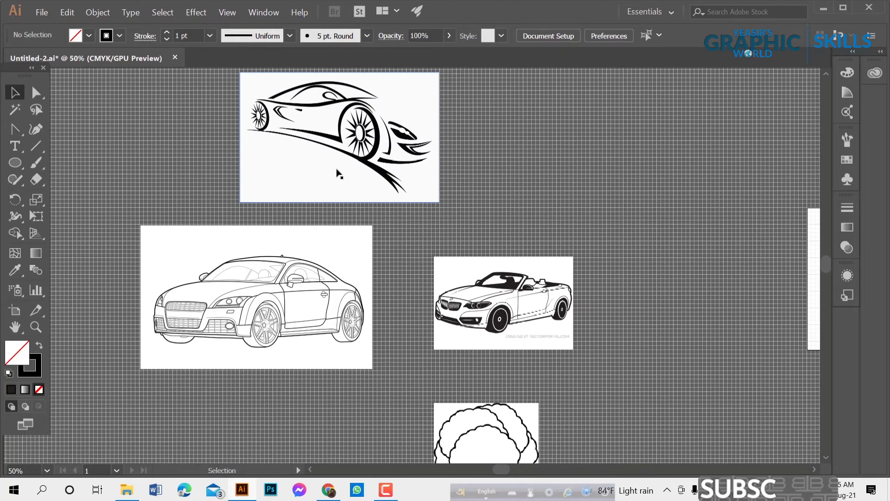
Examine the convertible reference drawing up close and compare its size with the neighbouring car drawings.
scroll(478, 261, "up", 2)
scroll(462, 256, "down", 4)
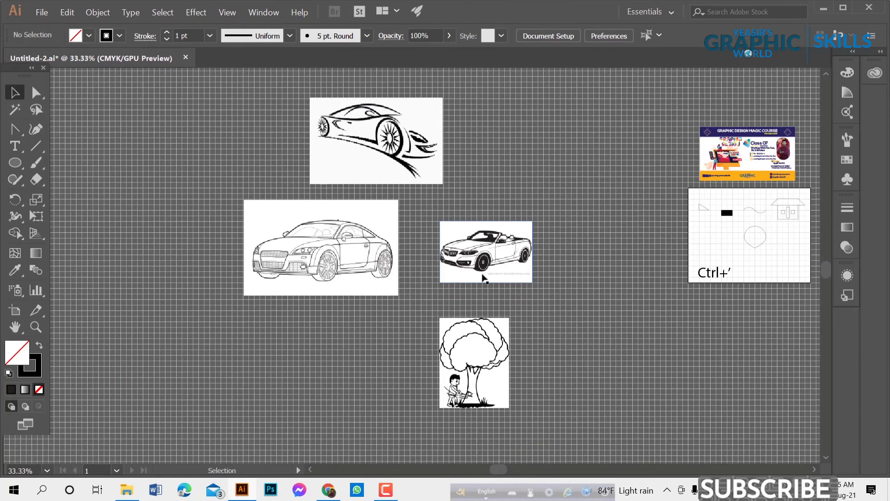
scroll(426, 255, "up", 1)
scroll(575, 221, "up", 3)
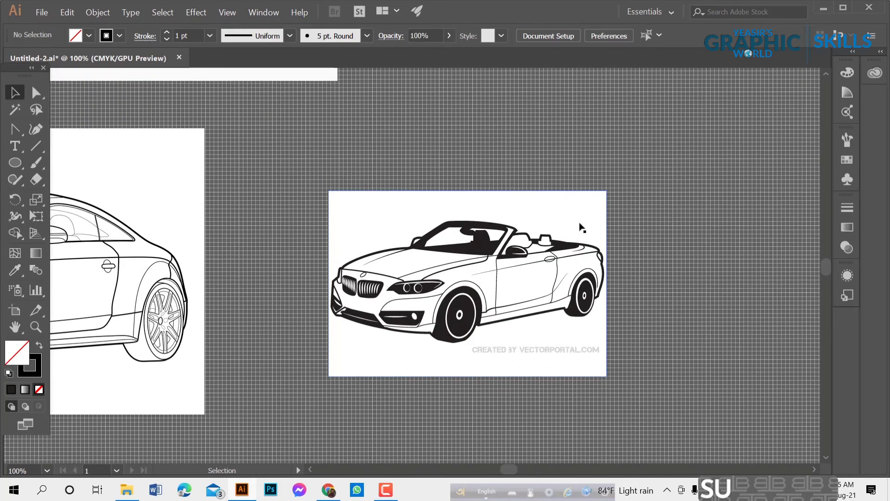
scroll(582, 227, "up", 1)
scroll(582, 227, "down", 1)
scroll(578, 229, "up", 1)
scroll(578, 228, "down", 1)
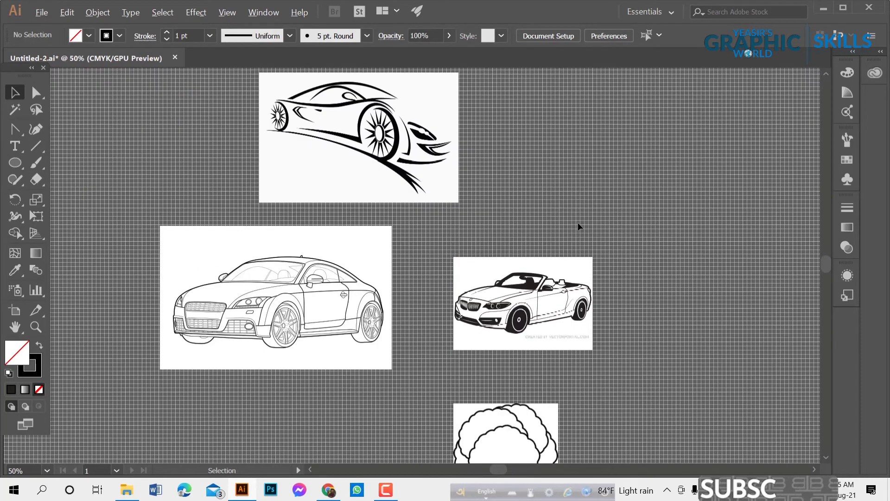
Compare the linework of the stylized sports car, the coupe and the convertible drawings.
scroll(483, 236, "up", 1)
scroll(484, 236, "up", 1)
scroll(443, 200, "up", 1)
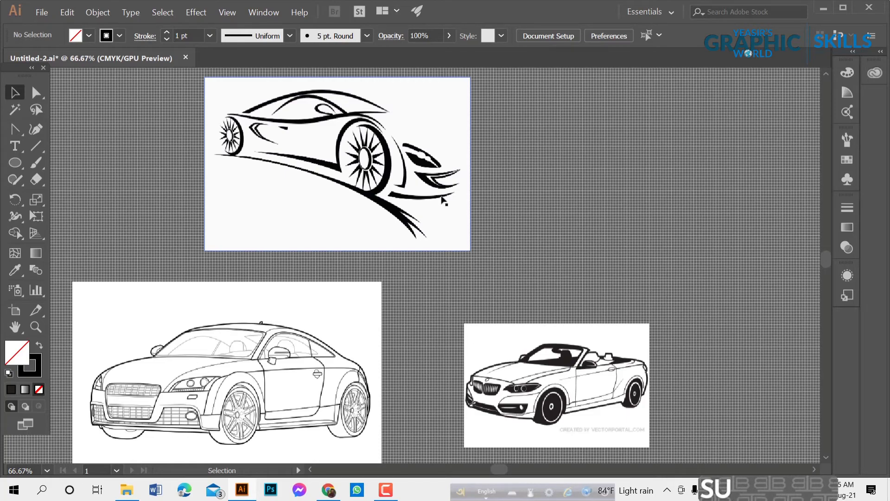
scroll(442, 199, "down", 3)
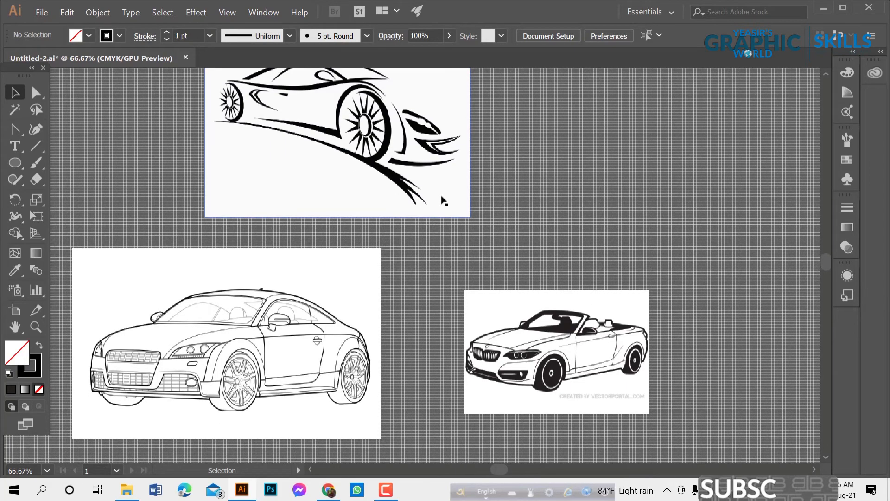
scroll(432, 252, "down", 3)
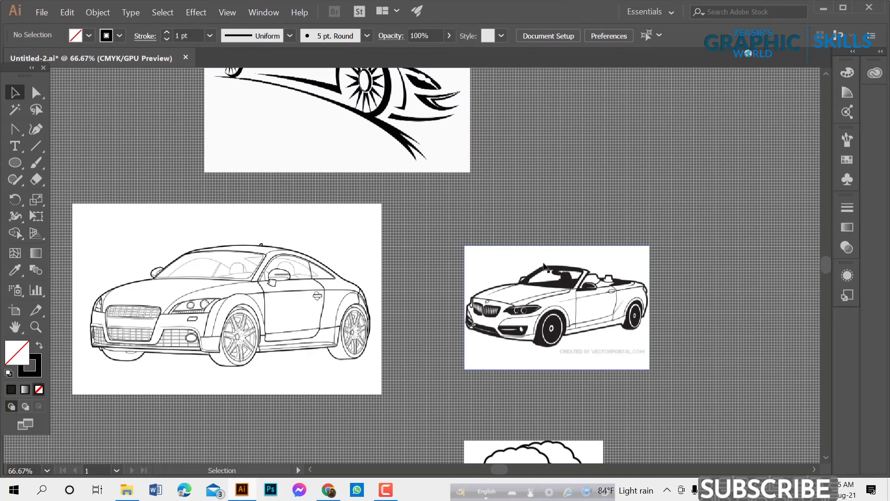
scroll(563, 272, "down", 1)
scroll(473, 261, "up", 8)
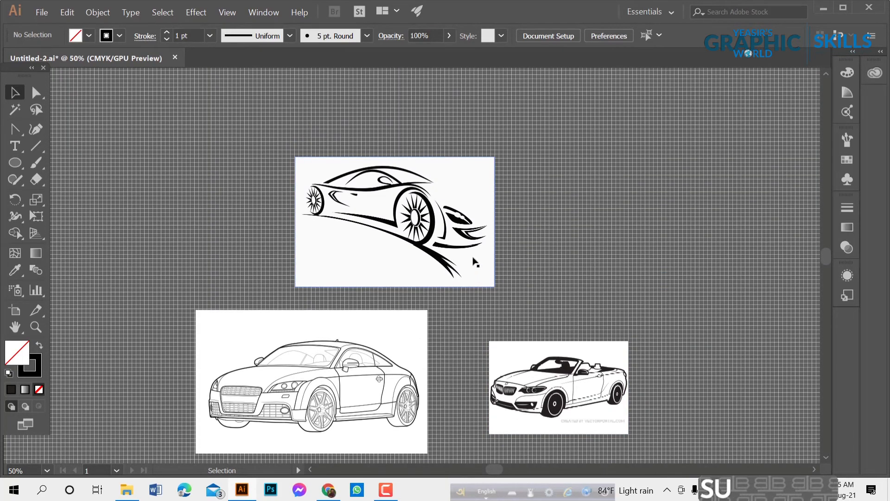
scroll(474, 262, "up", 1)
scroll(474, 262, "down", 10)
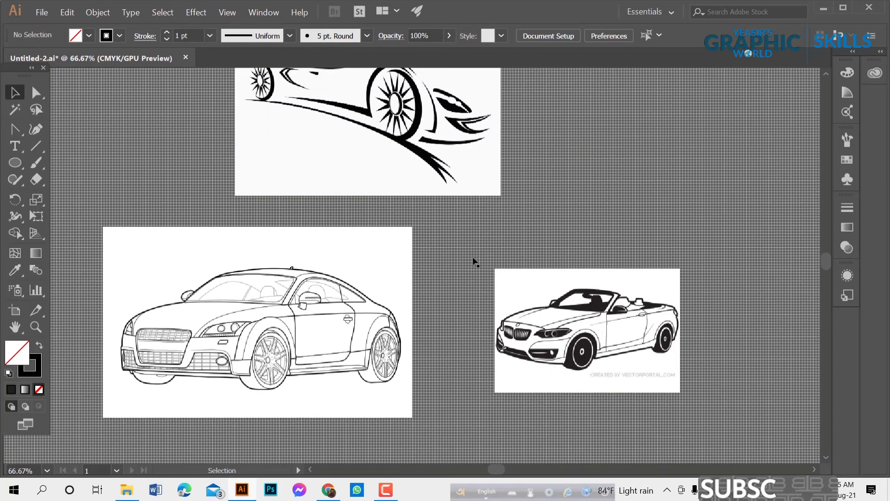
Move the tree drawing up and to the left, closer to the cars, and select the convertible drawing.
scroll(474, 261, "down", 4)
scroll(402, 238, "down", 2)
scroll(403, 239, "down", 4)
scroll(490, 266, "up", 2)
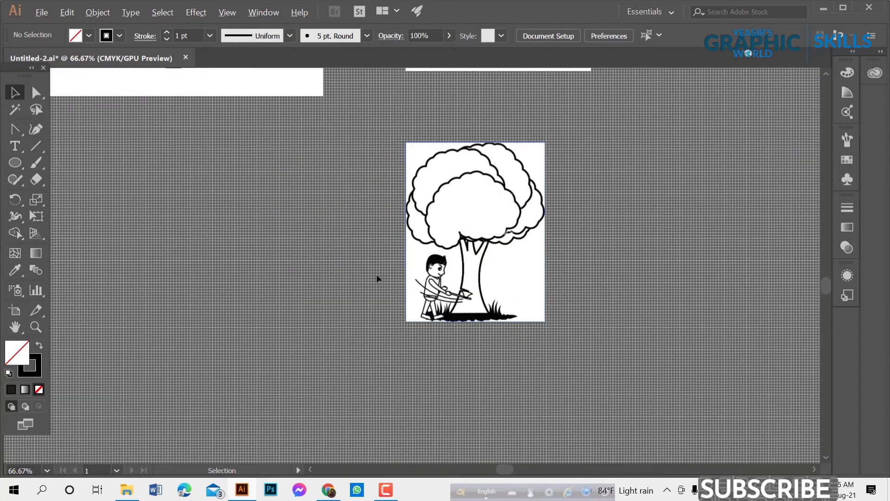
scroll(369, 277, "down", 2)
scroll(441, 274, "up", 3)
left_click_drag(434, 338, 369, 304)
left_click(456, 186)
left_click_drag(559, 226, 528, 282)
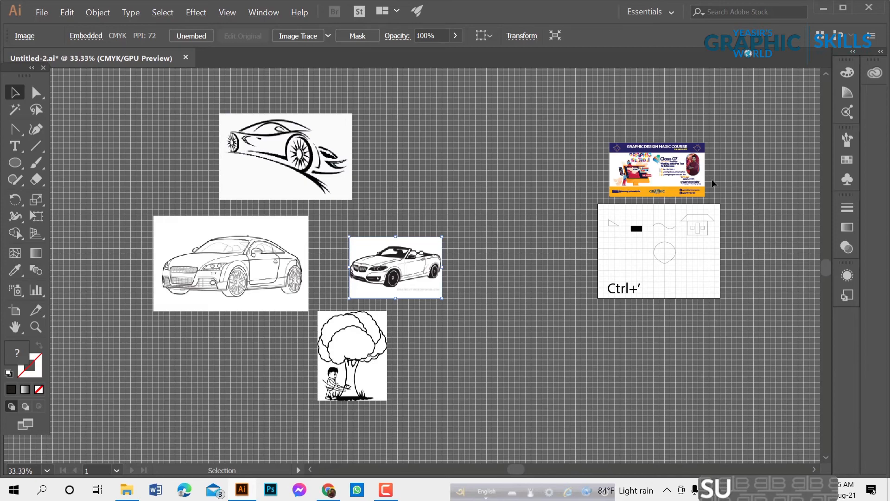
Review the course banner above the artboard and the practice shapes drawn with the Pen tool.
scroll(712, 179, "up", 5)
scroll(522, 179, "down", 2)
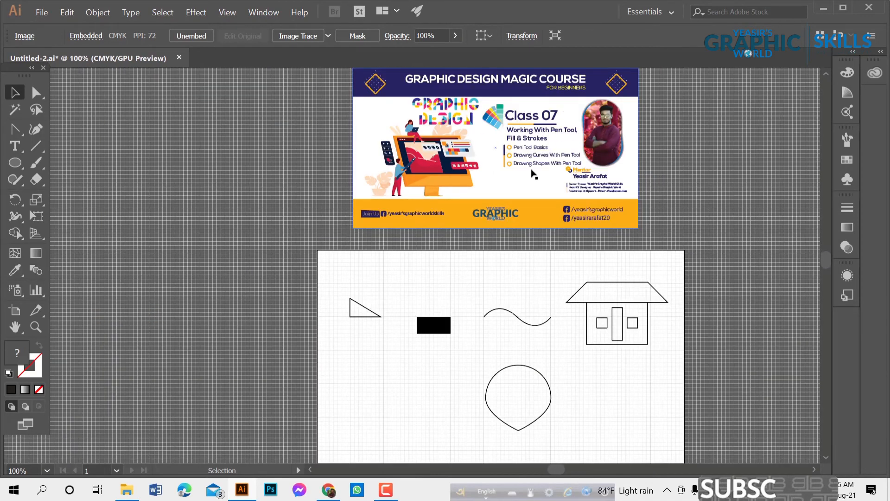
scroll(552, 191, "up", 1)
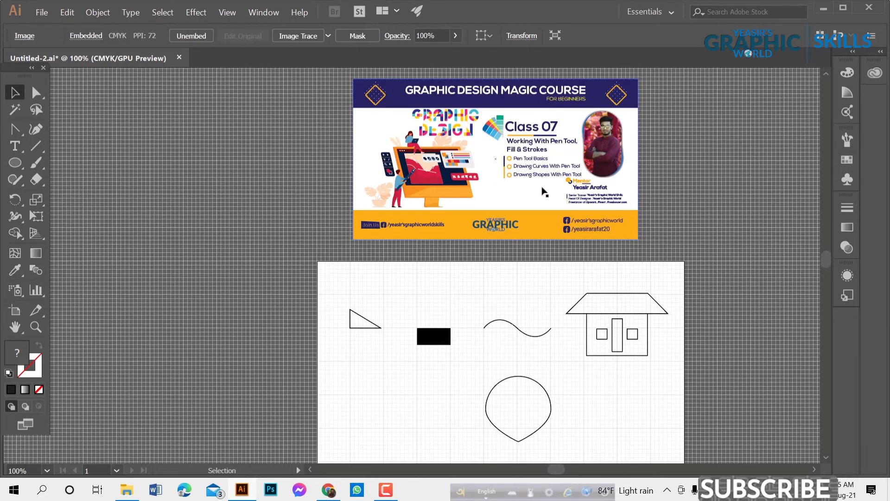
scroll(557, 192, "down", 1)
left_click_drag(361, 247, 584, 200)
scroll(583, 201, "down", 1)
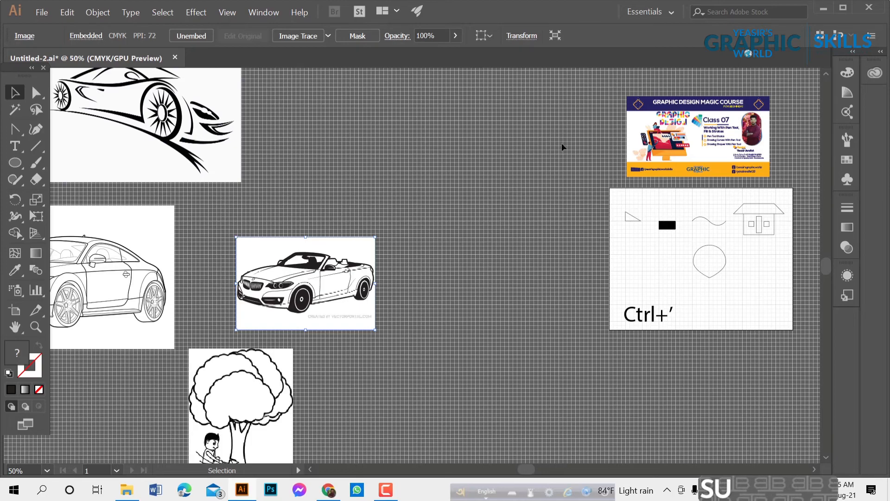
key("space")
left_click_drag(754, 253, 597, 262)
scroll(597, 262, "up", 2)
scroll(655, 263, "up", 2)
scroll(470, 197, "down", 1)
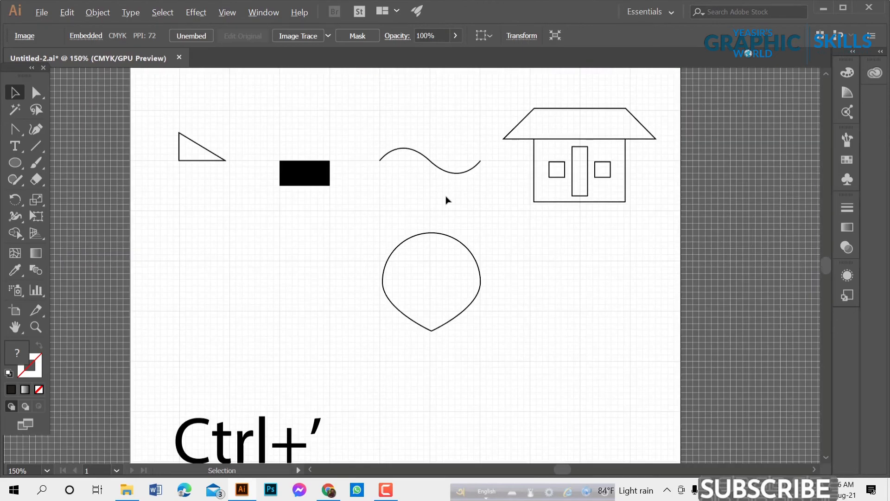
scroll(447, 199, "down", 2)
Restore the Pen Tool as the active tool of its group, and deselect the convertible drawing with the Selection tool.
left_click(17, 134)
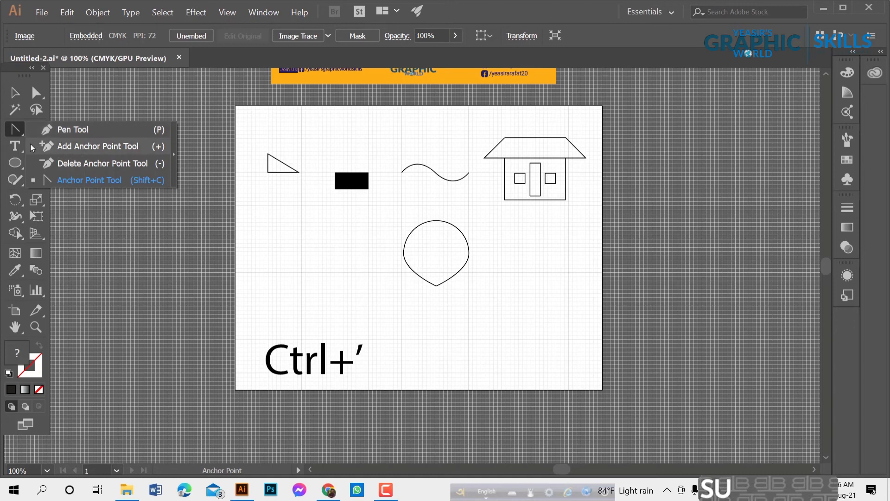
left_click(55, 132)
key("v")
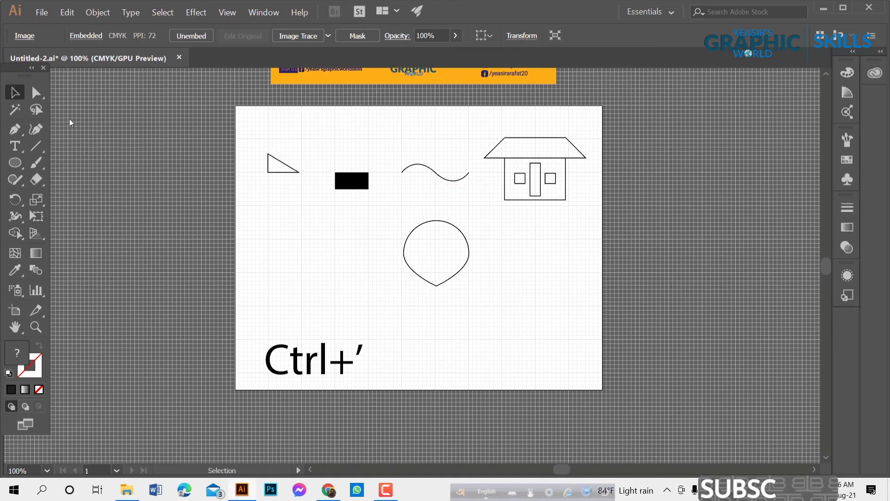
left_click(409, 232)
Review the Class 07 topics listed on the course banner above the artboard.
scroll(486, 204, "up", 5)
scroll(484, 194, "up", 2)
scroll(464, 156, "up", 3)
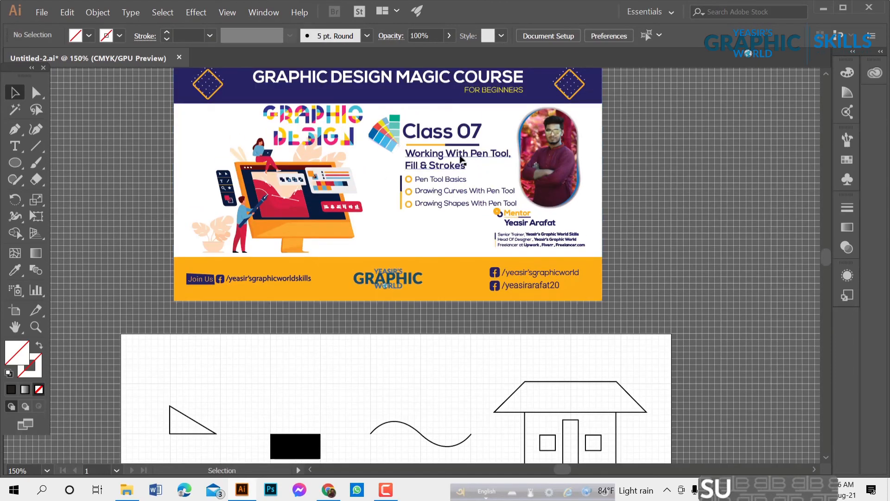
scroll(465, 160, "up", 1)
scroll(474, 171, "up", 2)
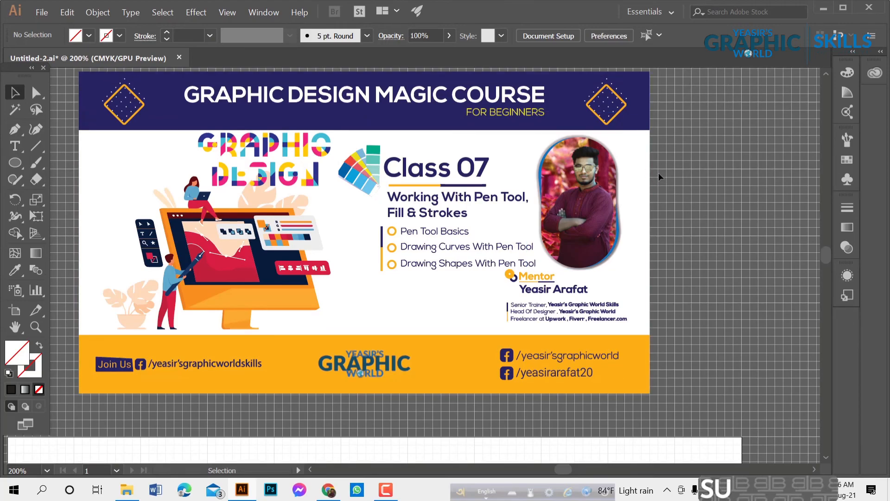
scroll(659, 172, "down", 1)
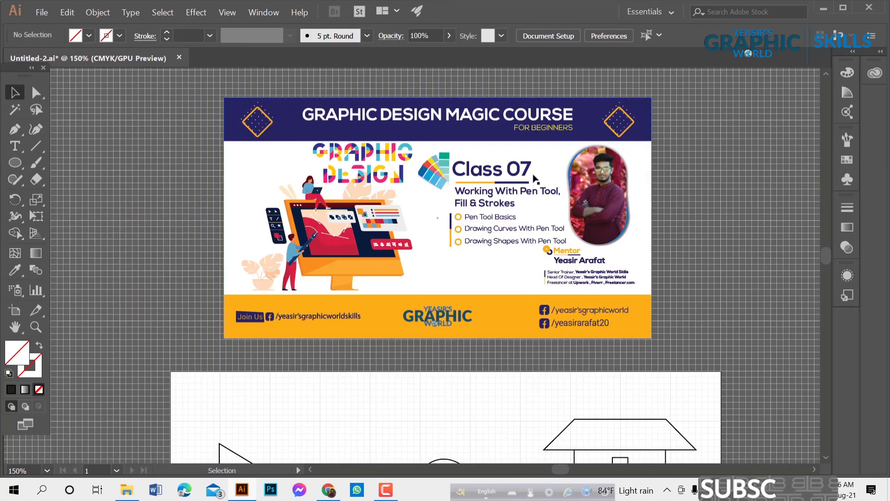